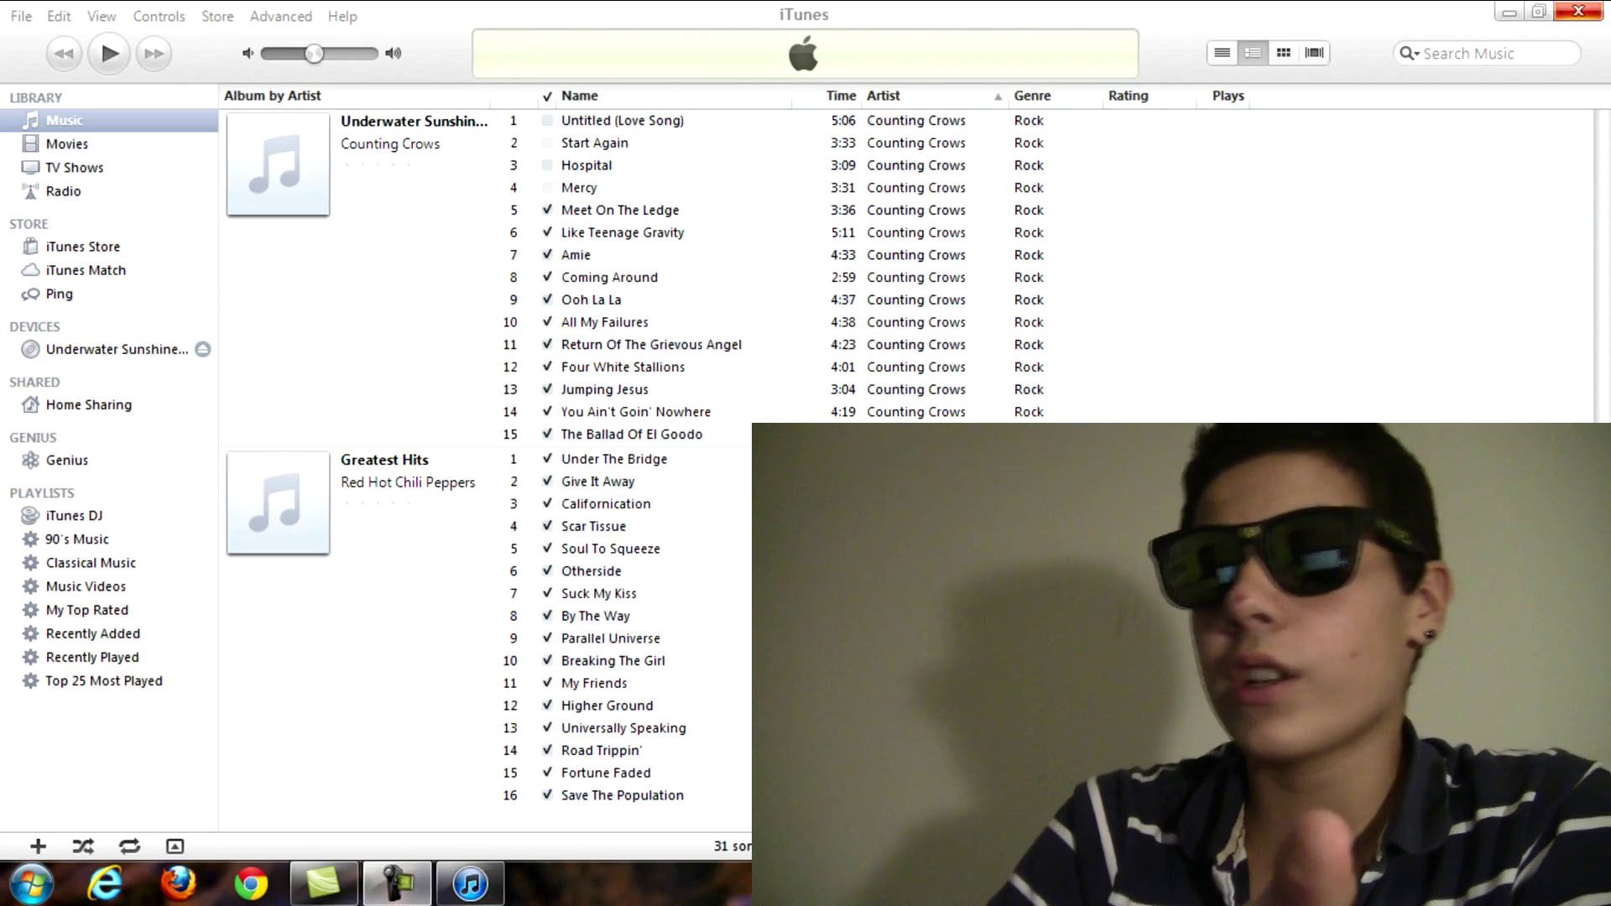
Minimize the iTunes window with its 31-song library so the desktop shows.
left_click(1565, 10)
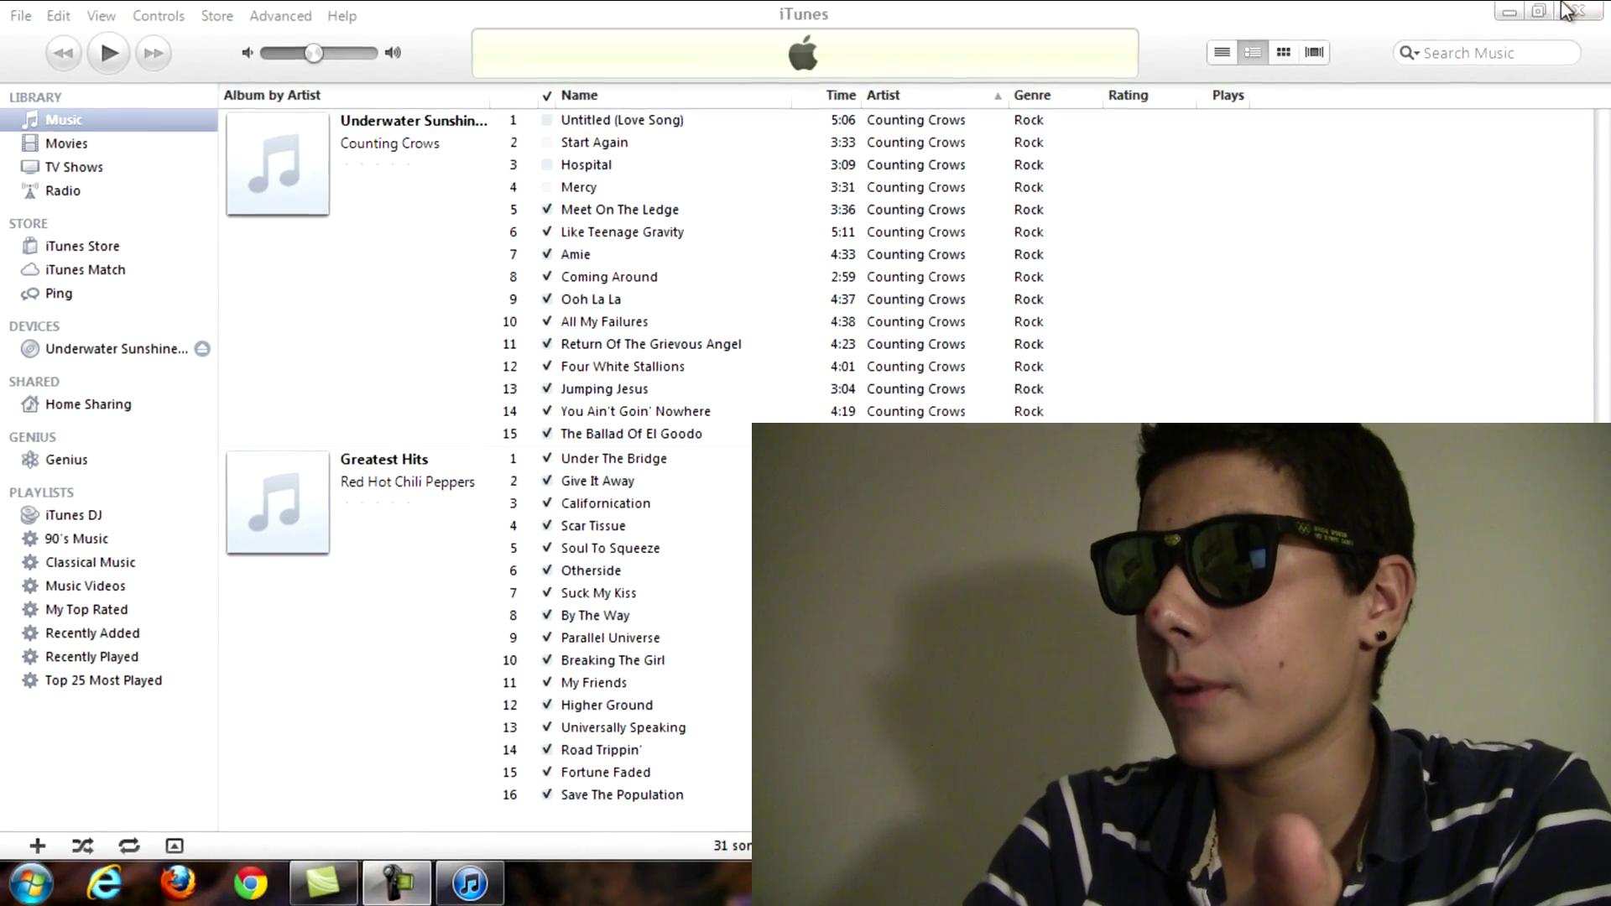
left_click_drag(1566, 11, 1527, 12)
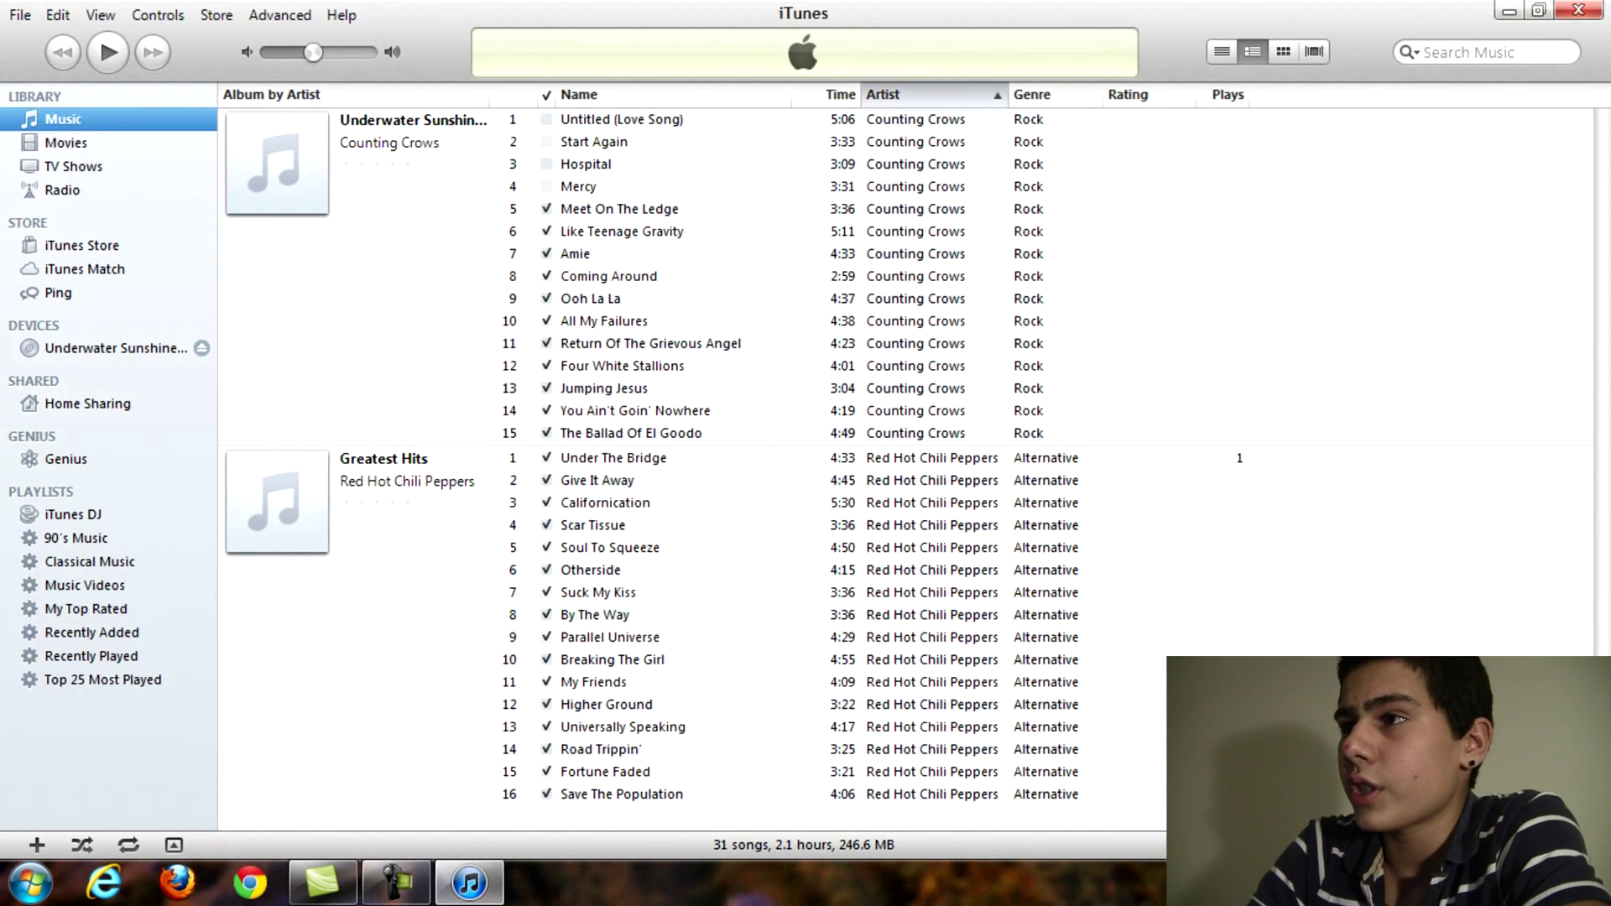
left_click(1507, 10)
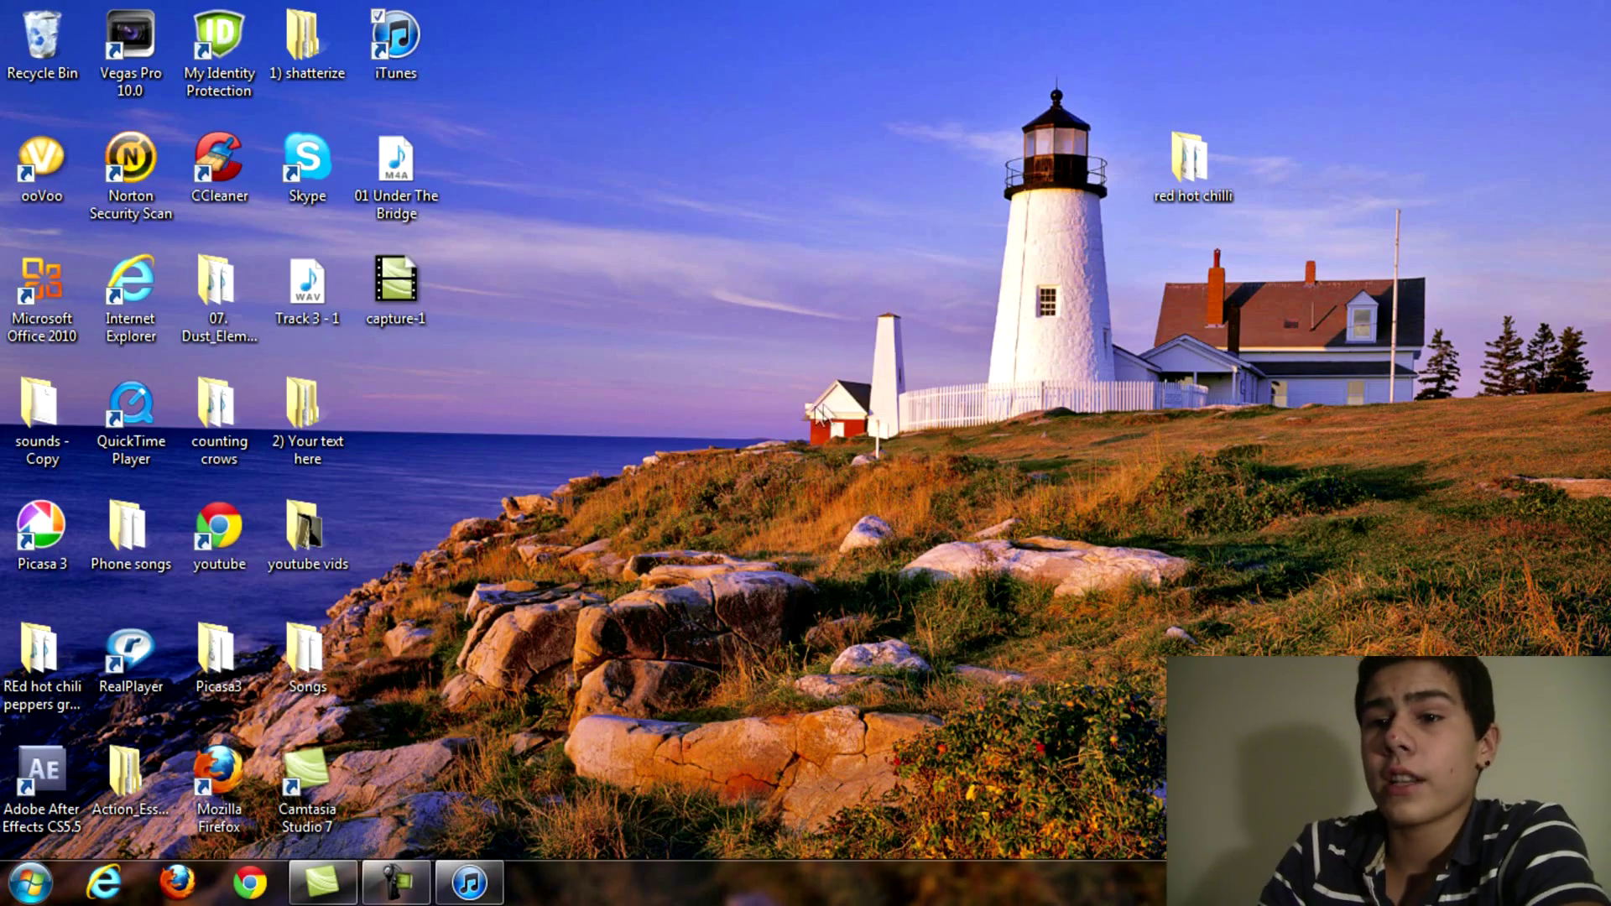
Open Computer in Windows Explorer and move its window to the top of the screen.
left_click(30, 883)
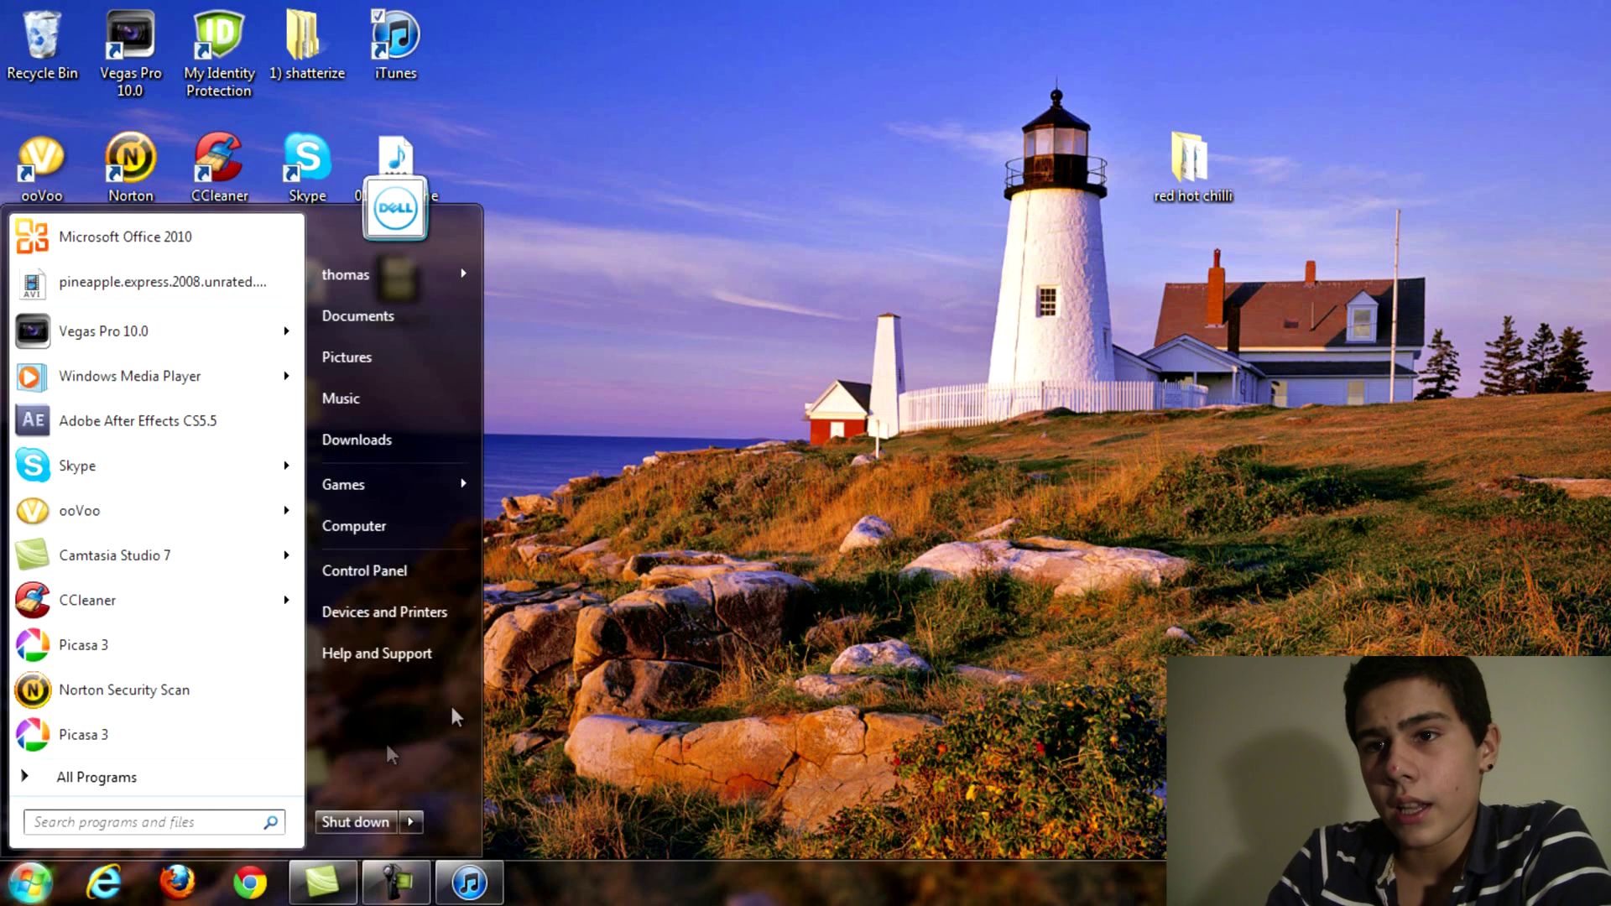
left_click(389, 528)
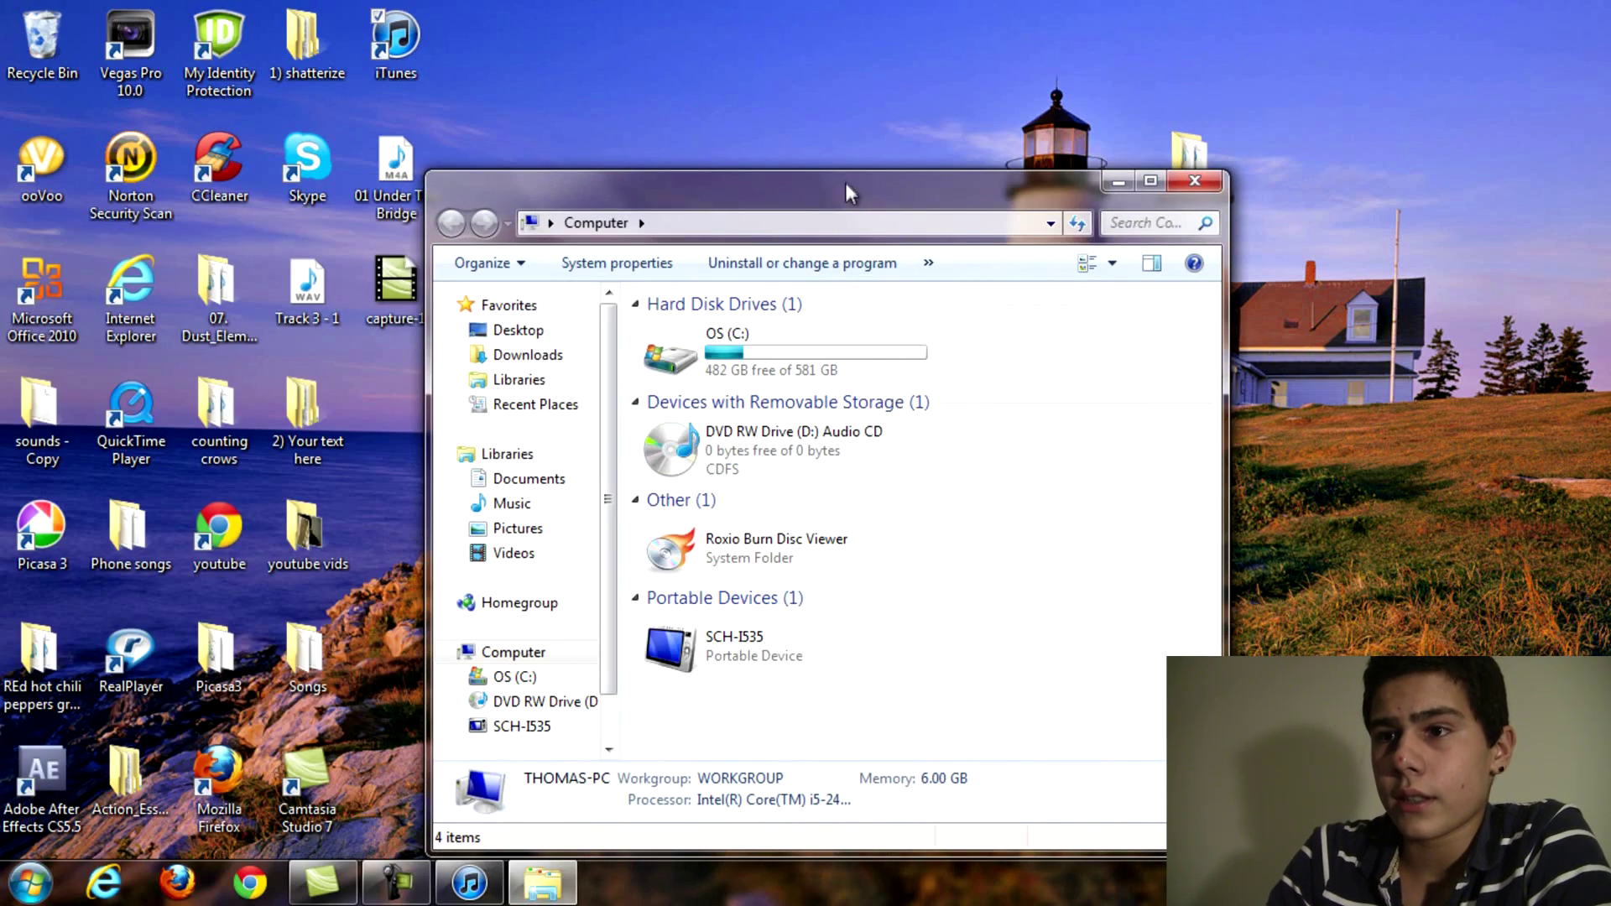
left_click_drag(846, 192, 832, 23)
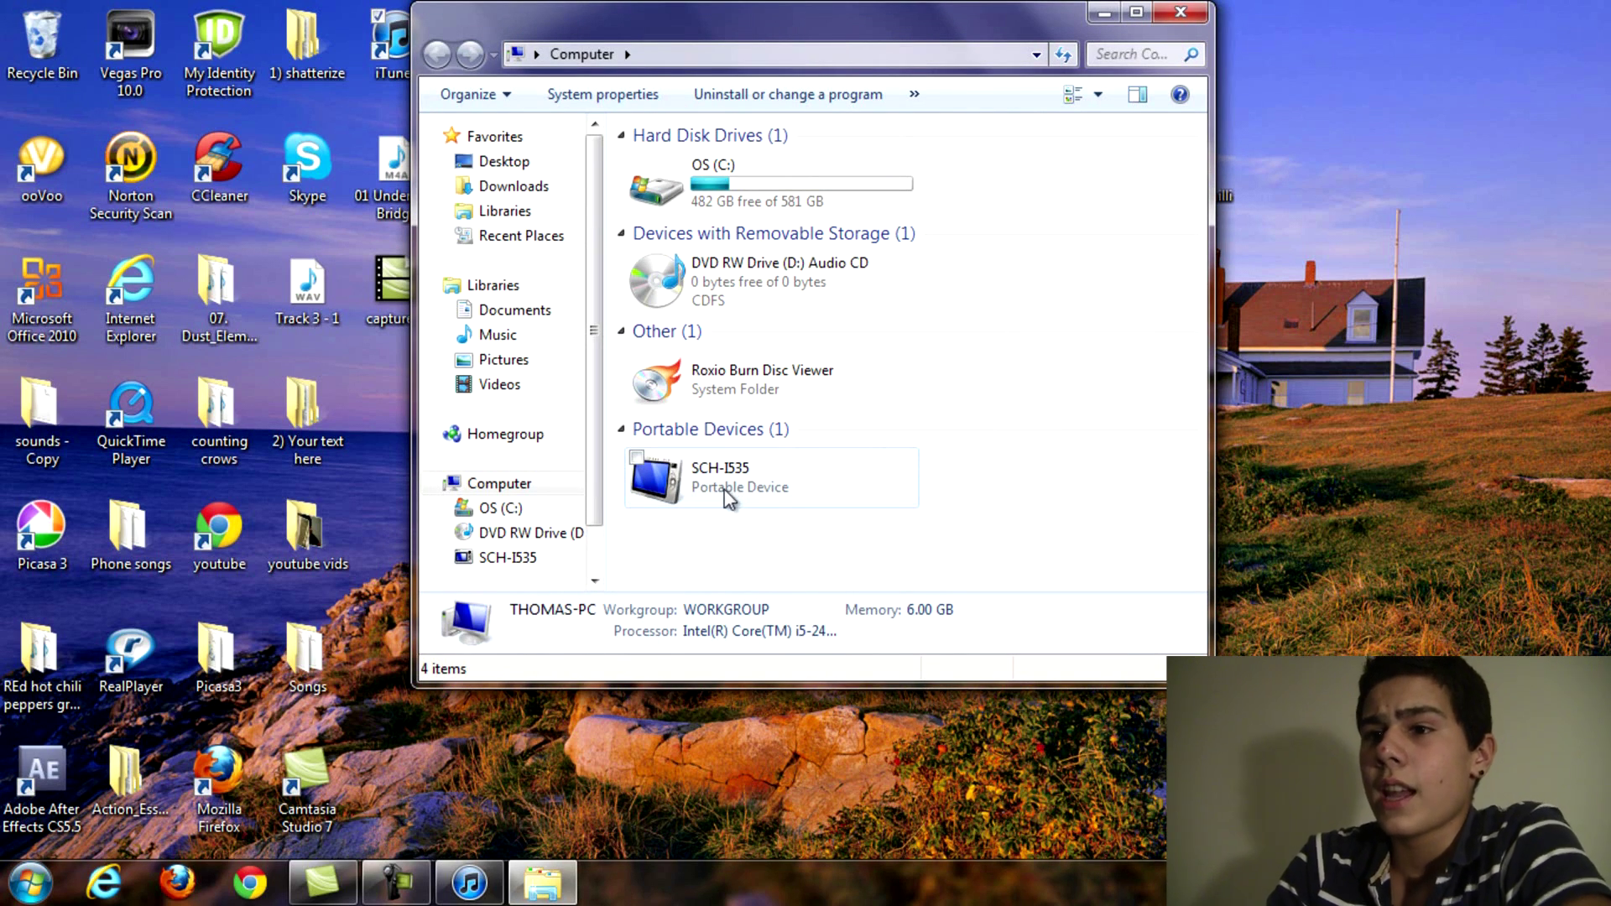
Browse the SCH-I535 phone's Phone storage down to the Music folder, then minimize Explorer.
double_click(725, 491)
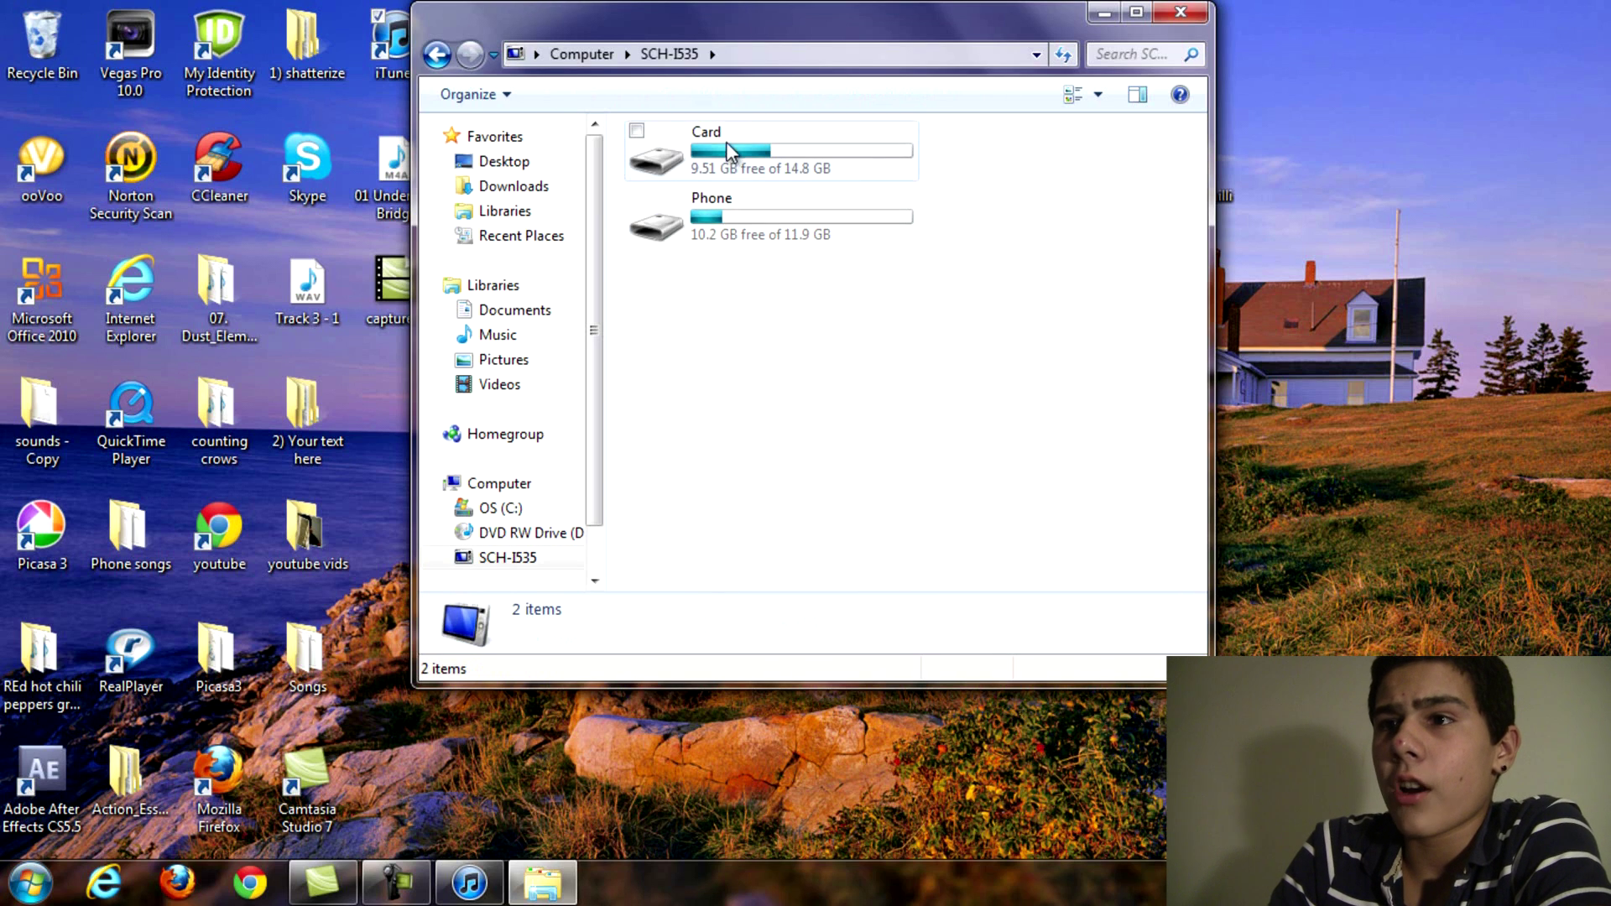
double_click(713, 215)
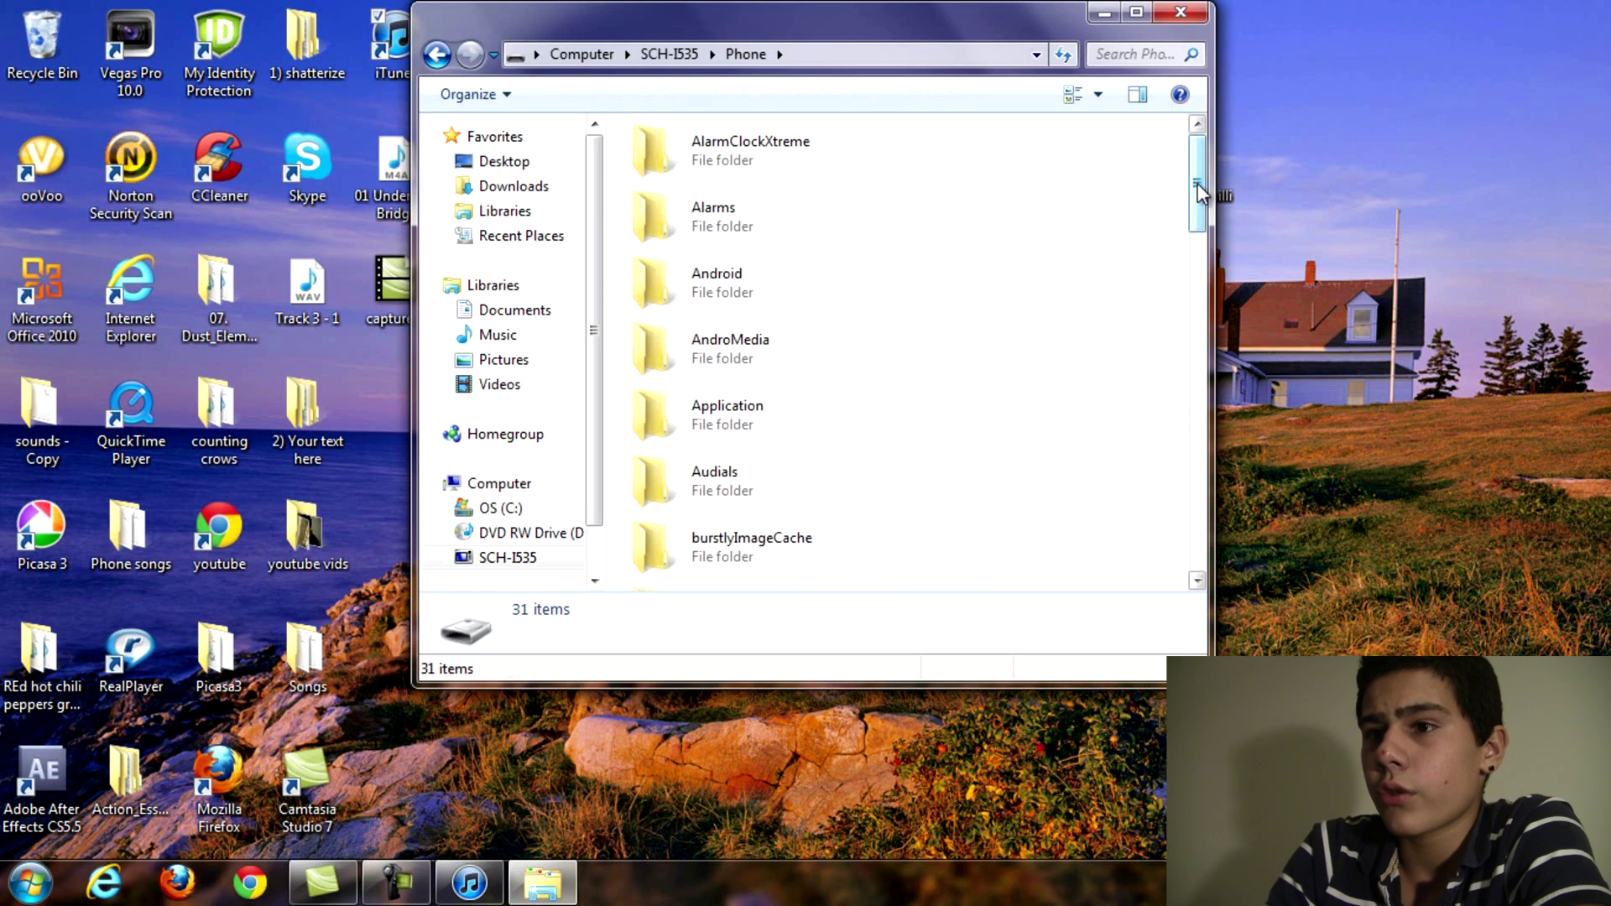
left_click_drag(1196, 183, 1198, 325)
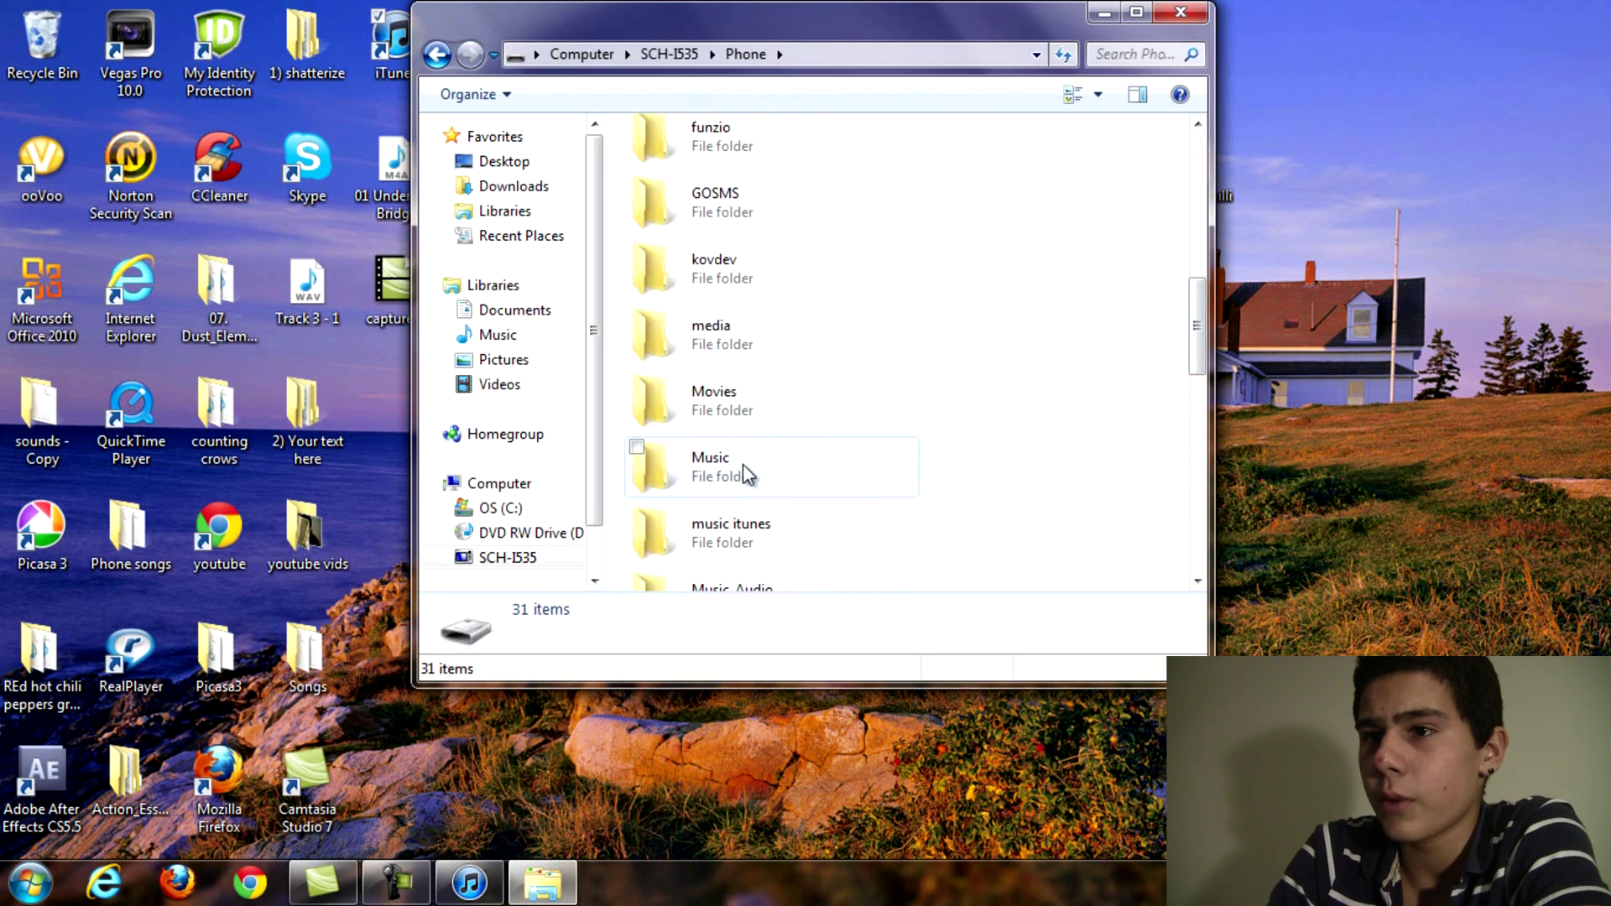
left_click(1105, 14)
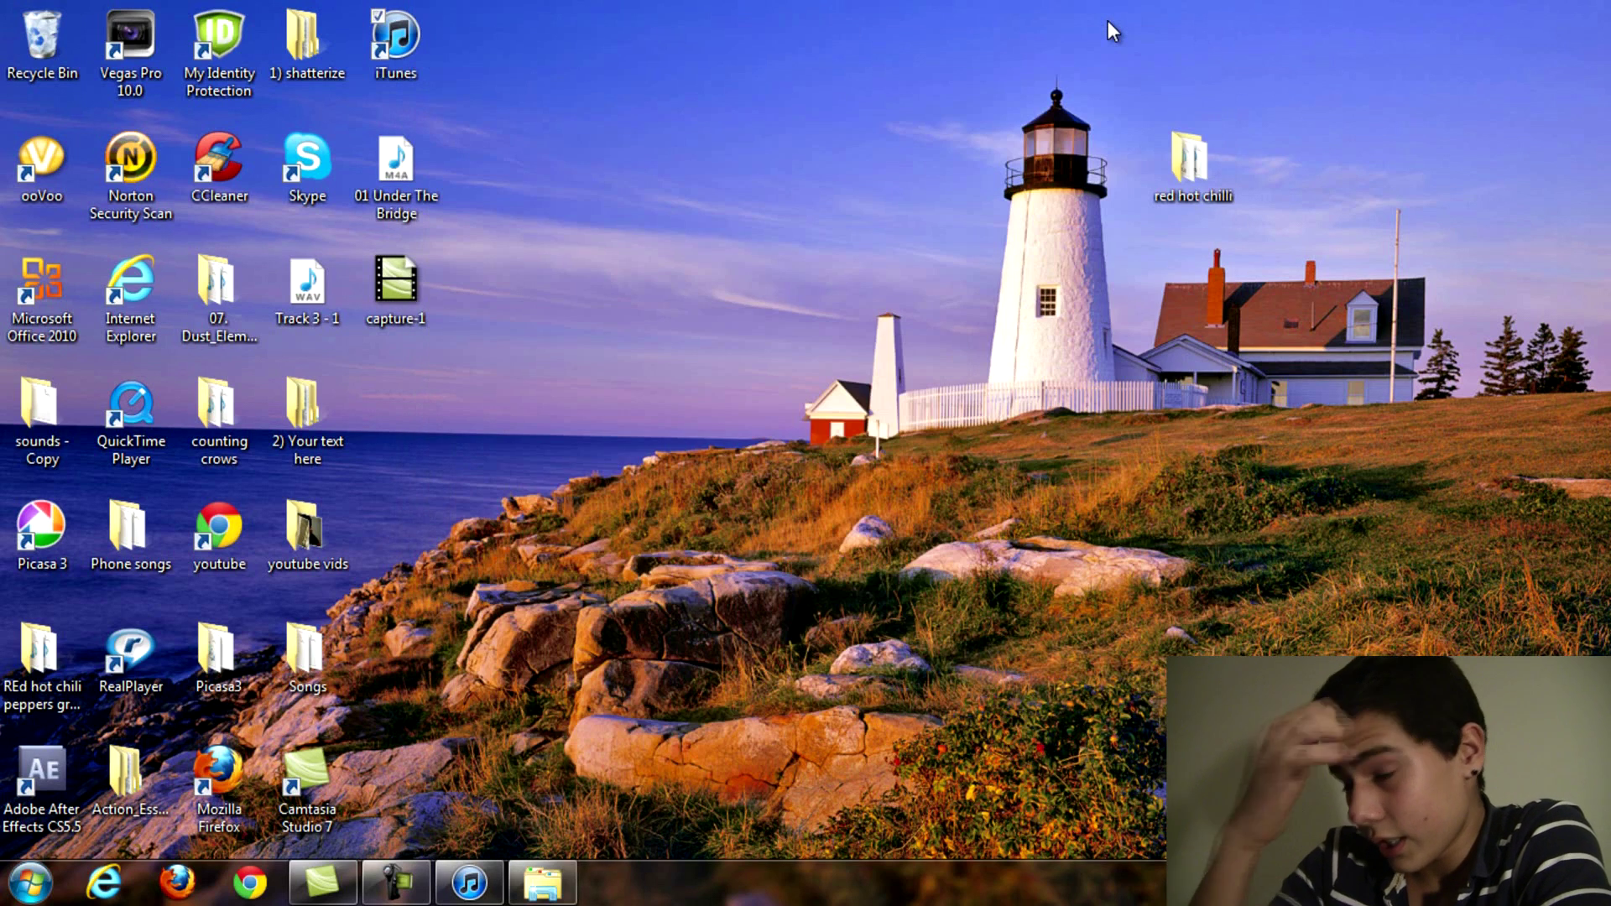
Place iTunes in a smaller window on the left and snap the Phone Explorer window to the right half.
left_click(469, 881)
double_click(932, 15)
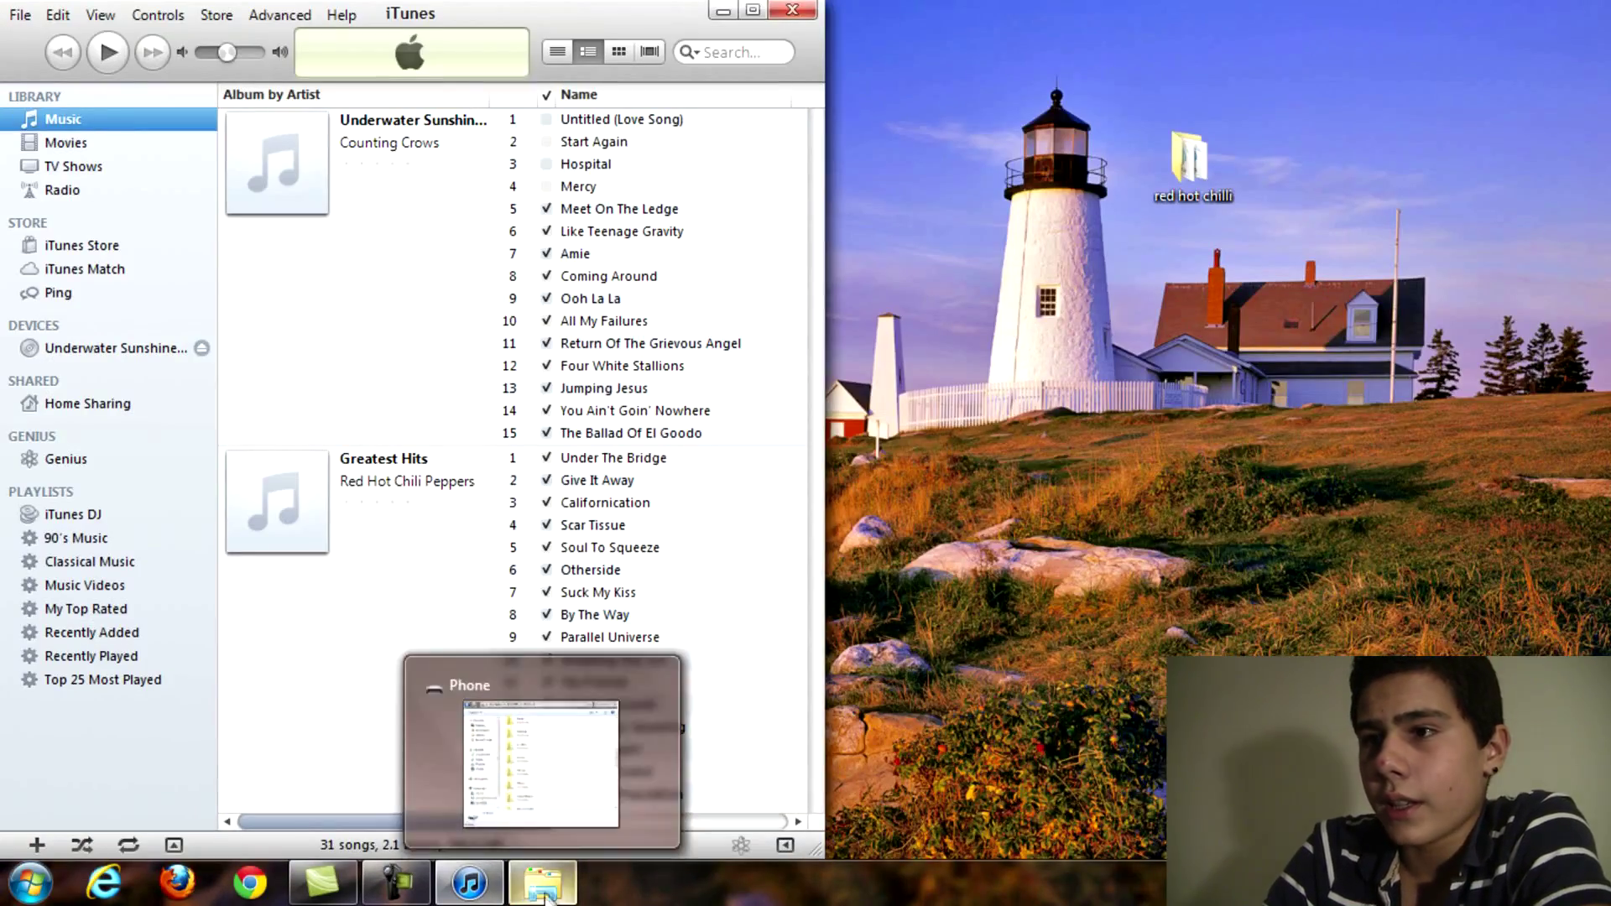
left_click(542, 882)
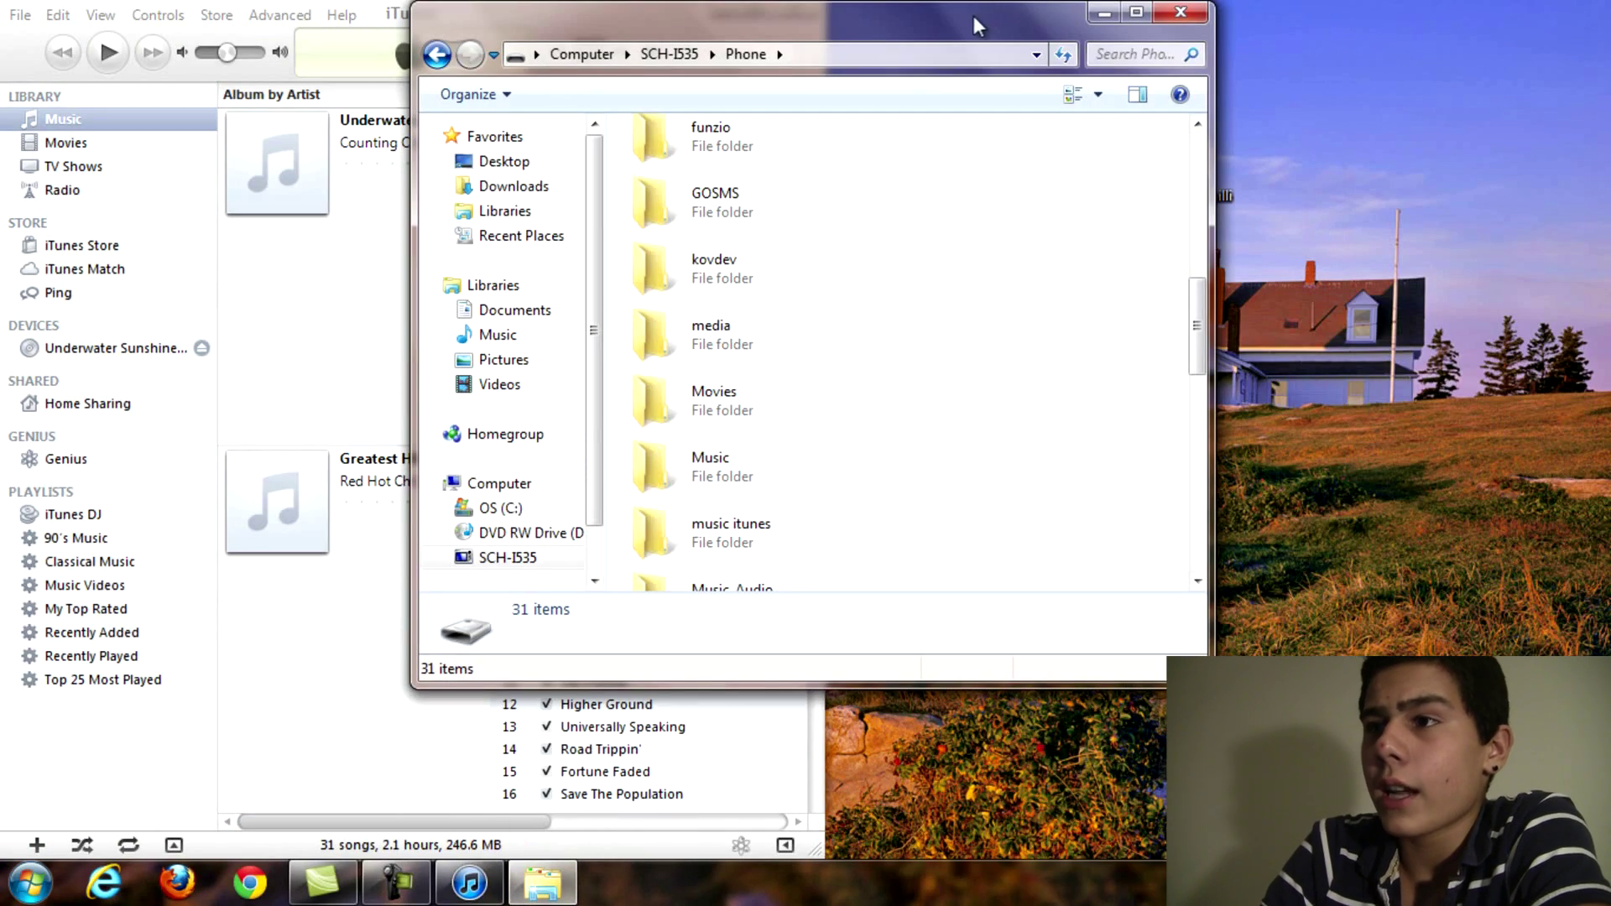
left_click_drag(975, 25, 1609, 33)
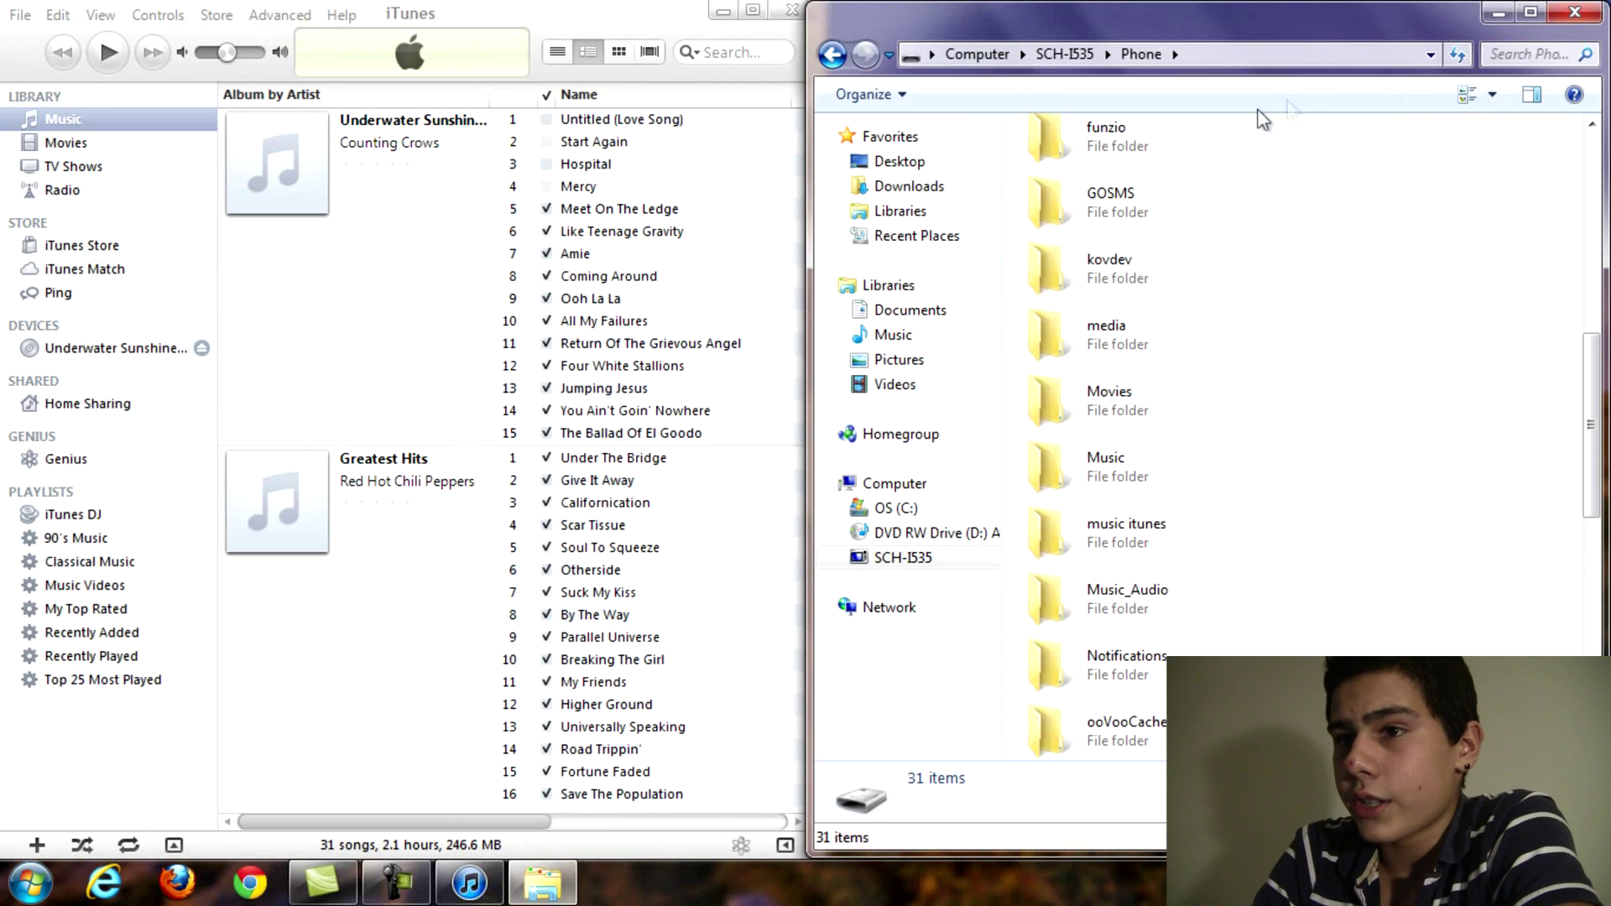
Select the 15 Counting Crows songs from Untitled (Love Song) onward, drag them toward Music, then minimize Explorer.
left_click(564, 123)
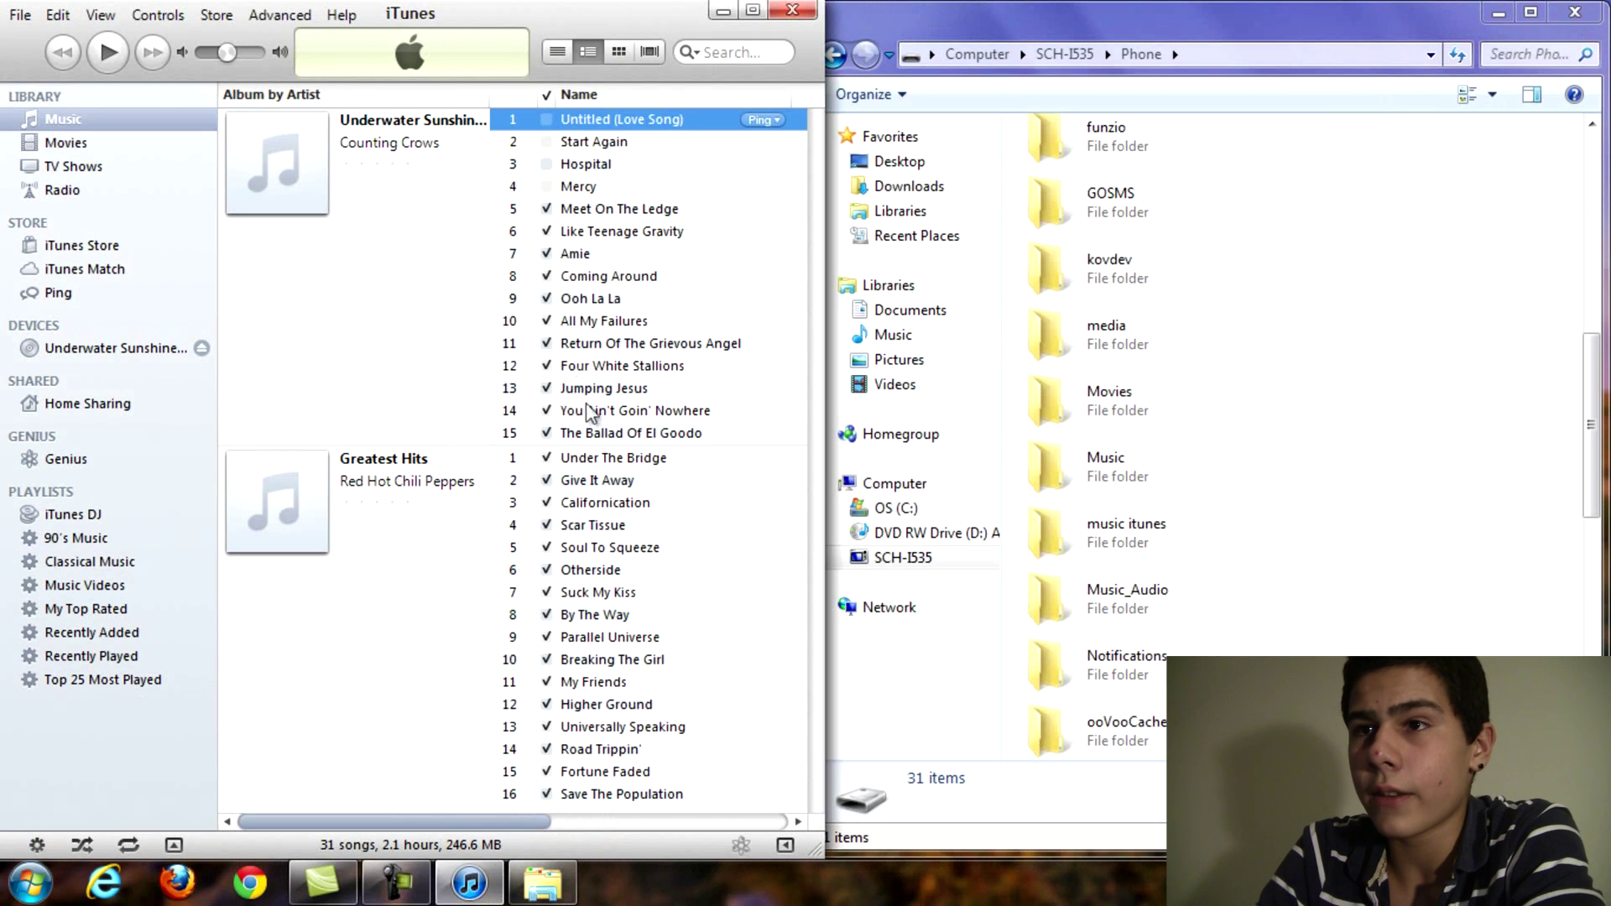
left_click(592, 433, "shift")
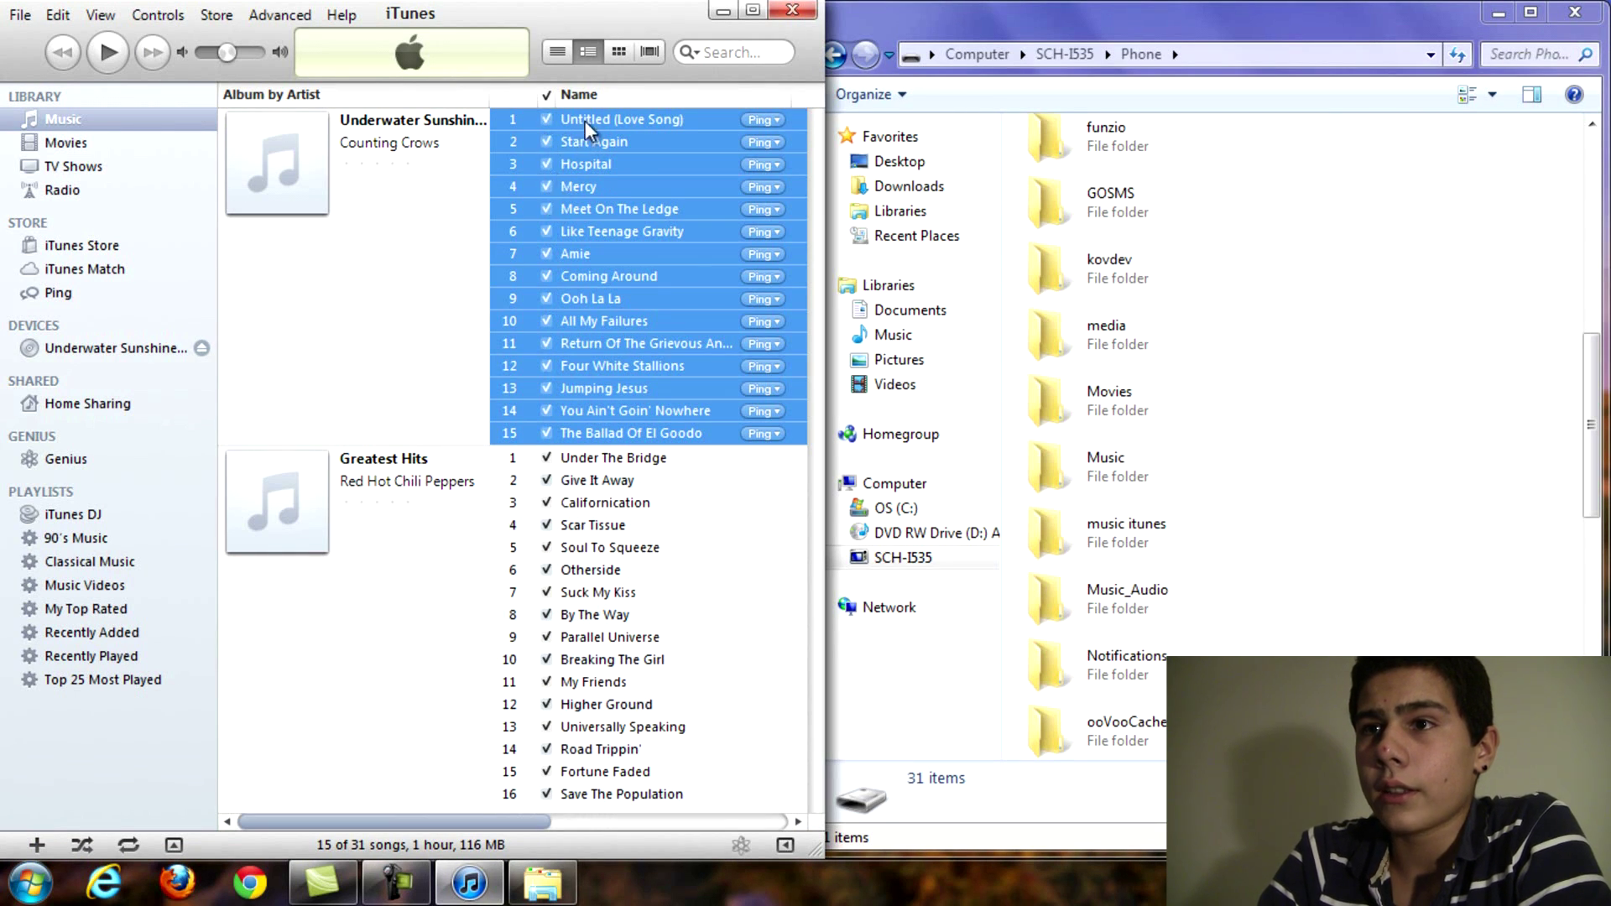
left_click_drag(585, 121, 1122, 476)
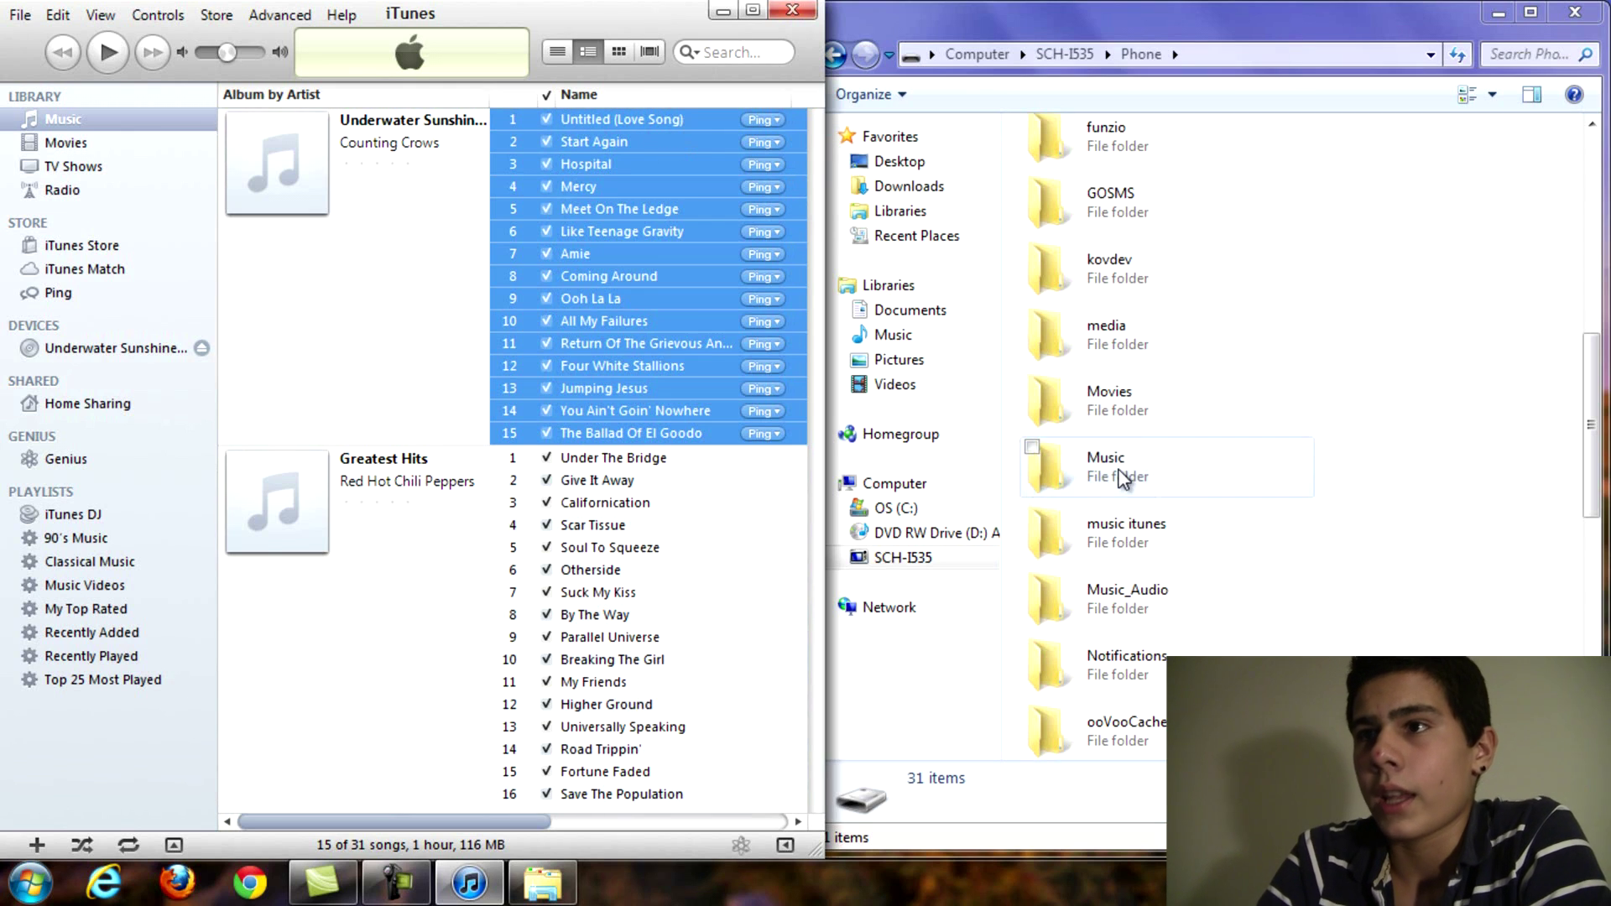
left_click(1499, 12)
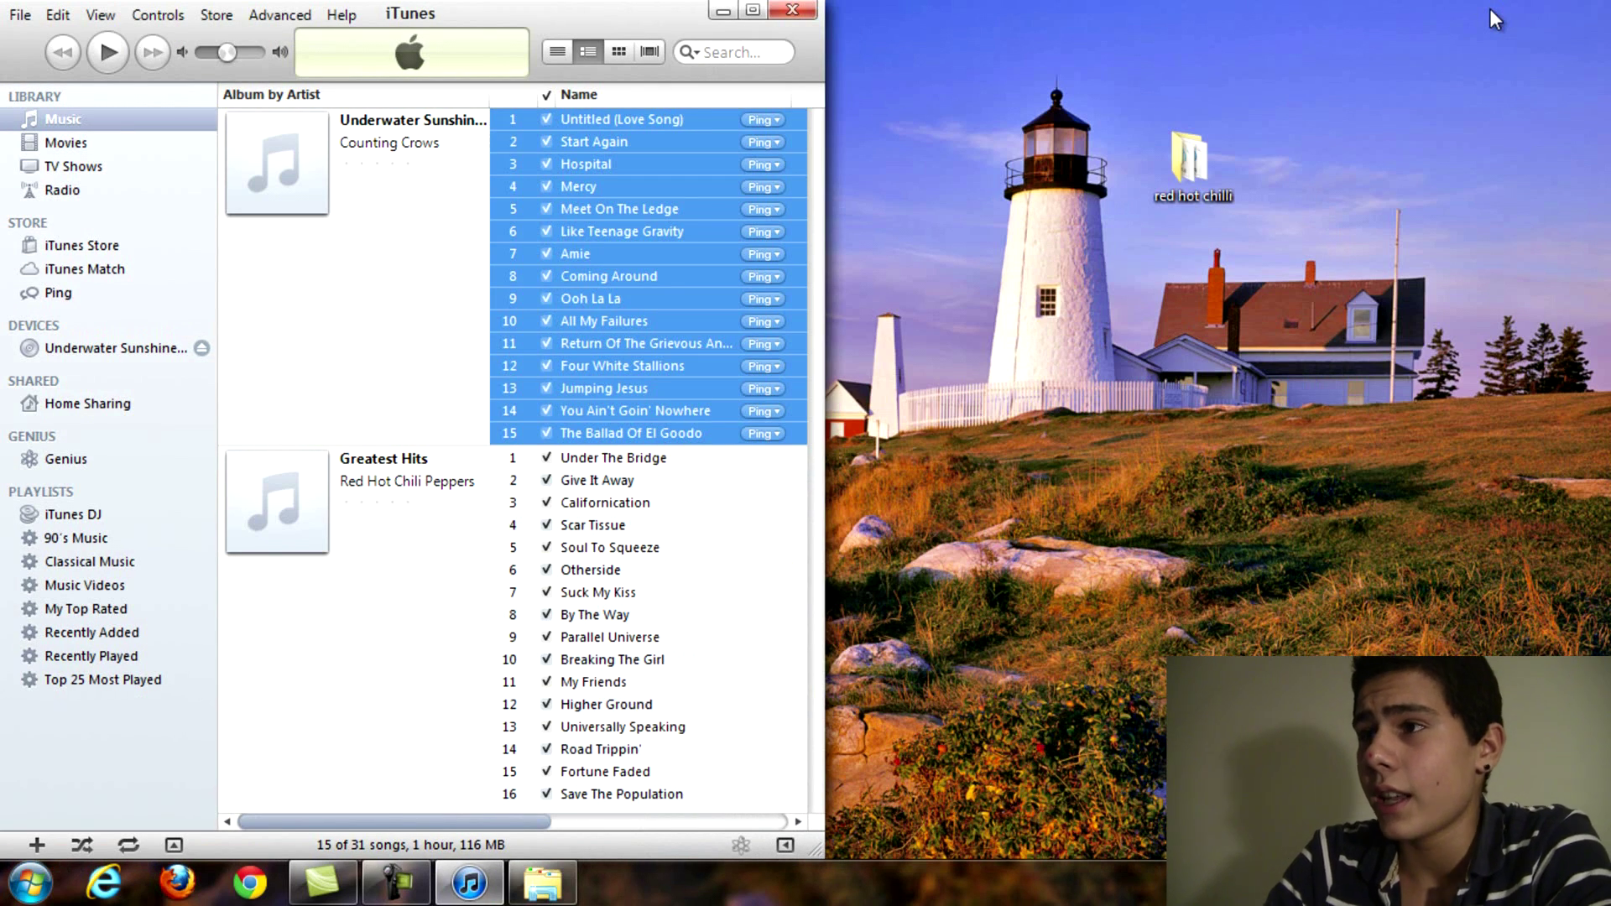
Create a new desktop folder named 'itunes' and pick up the 15 selected Counting Crows songs.
right_click(1460, 112)
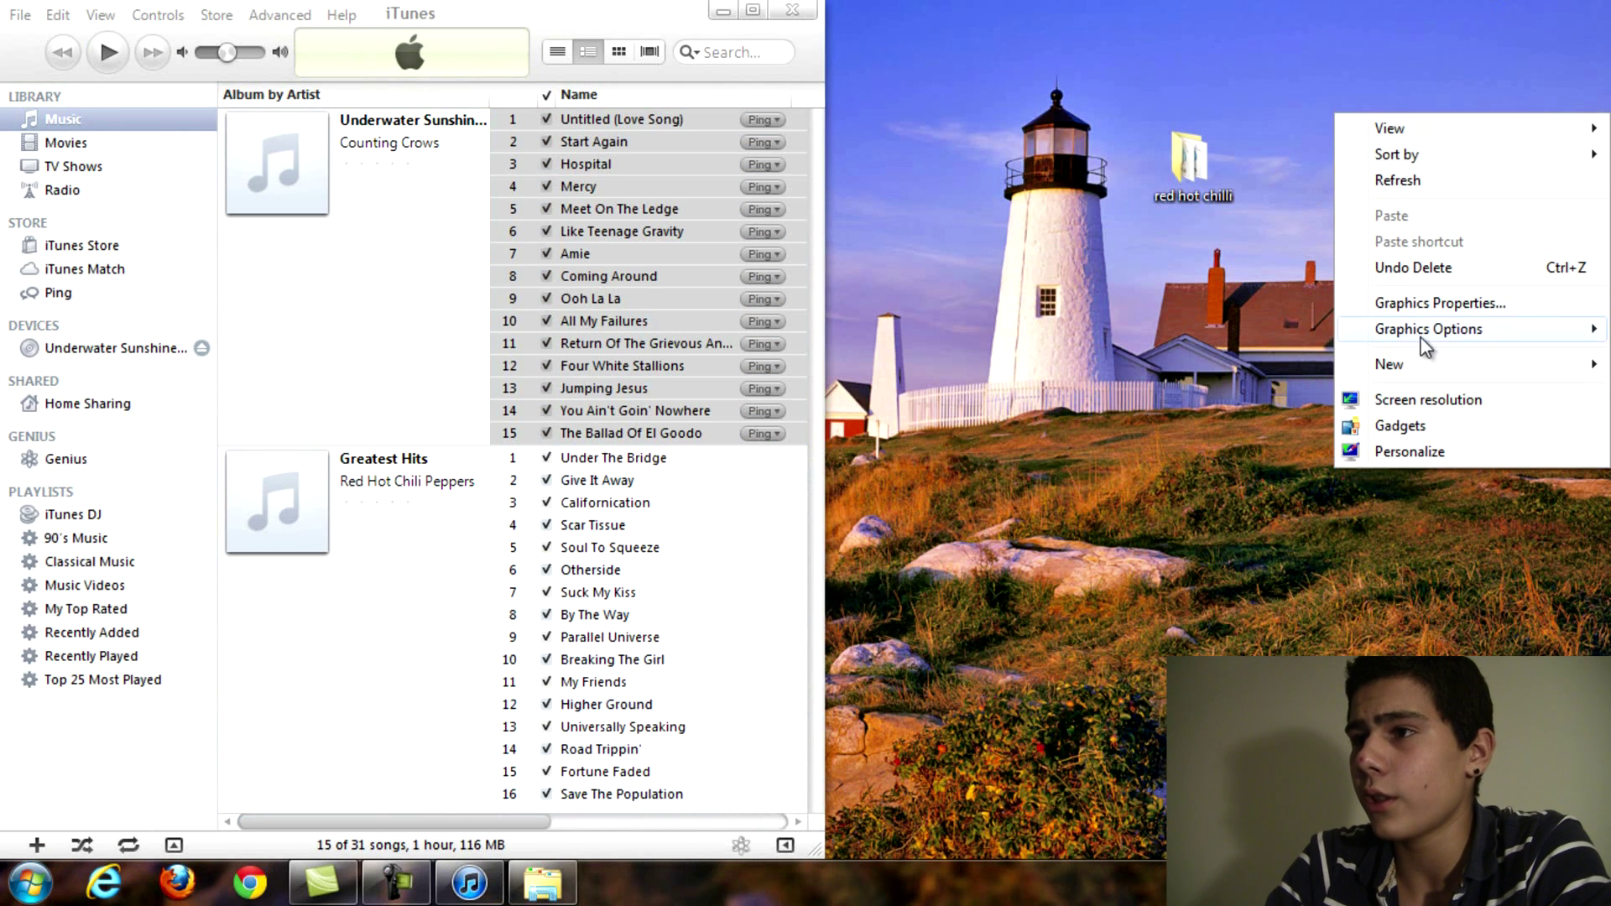
mouse_move(1401, 369)
left_click(1187, 364)
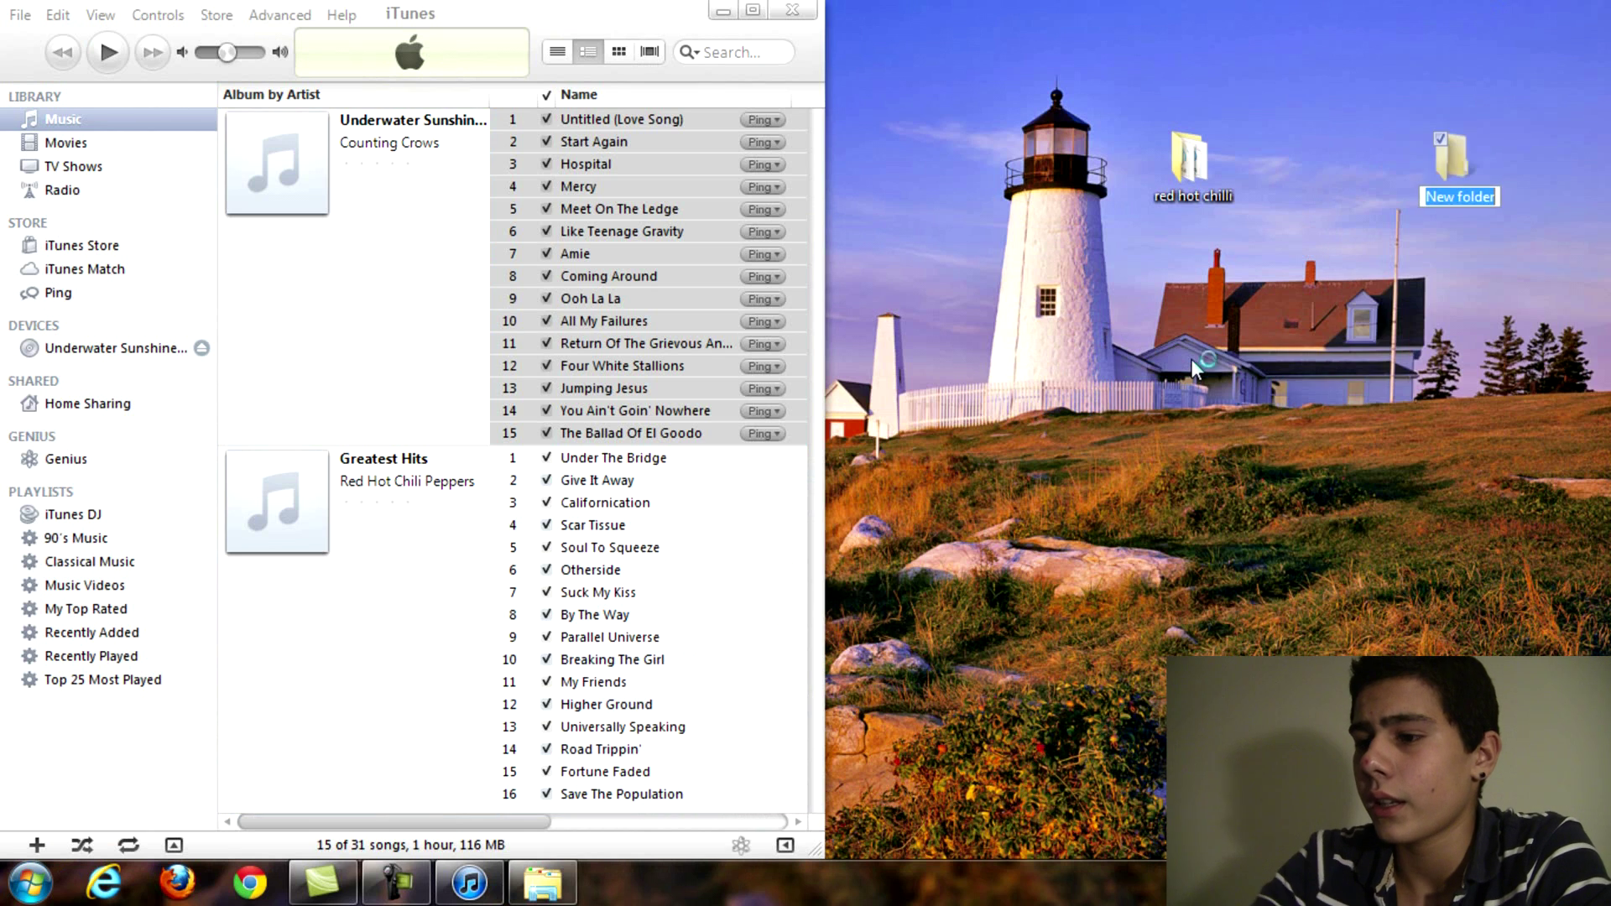
key("BackSpace")
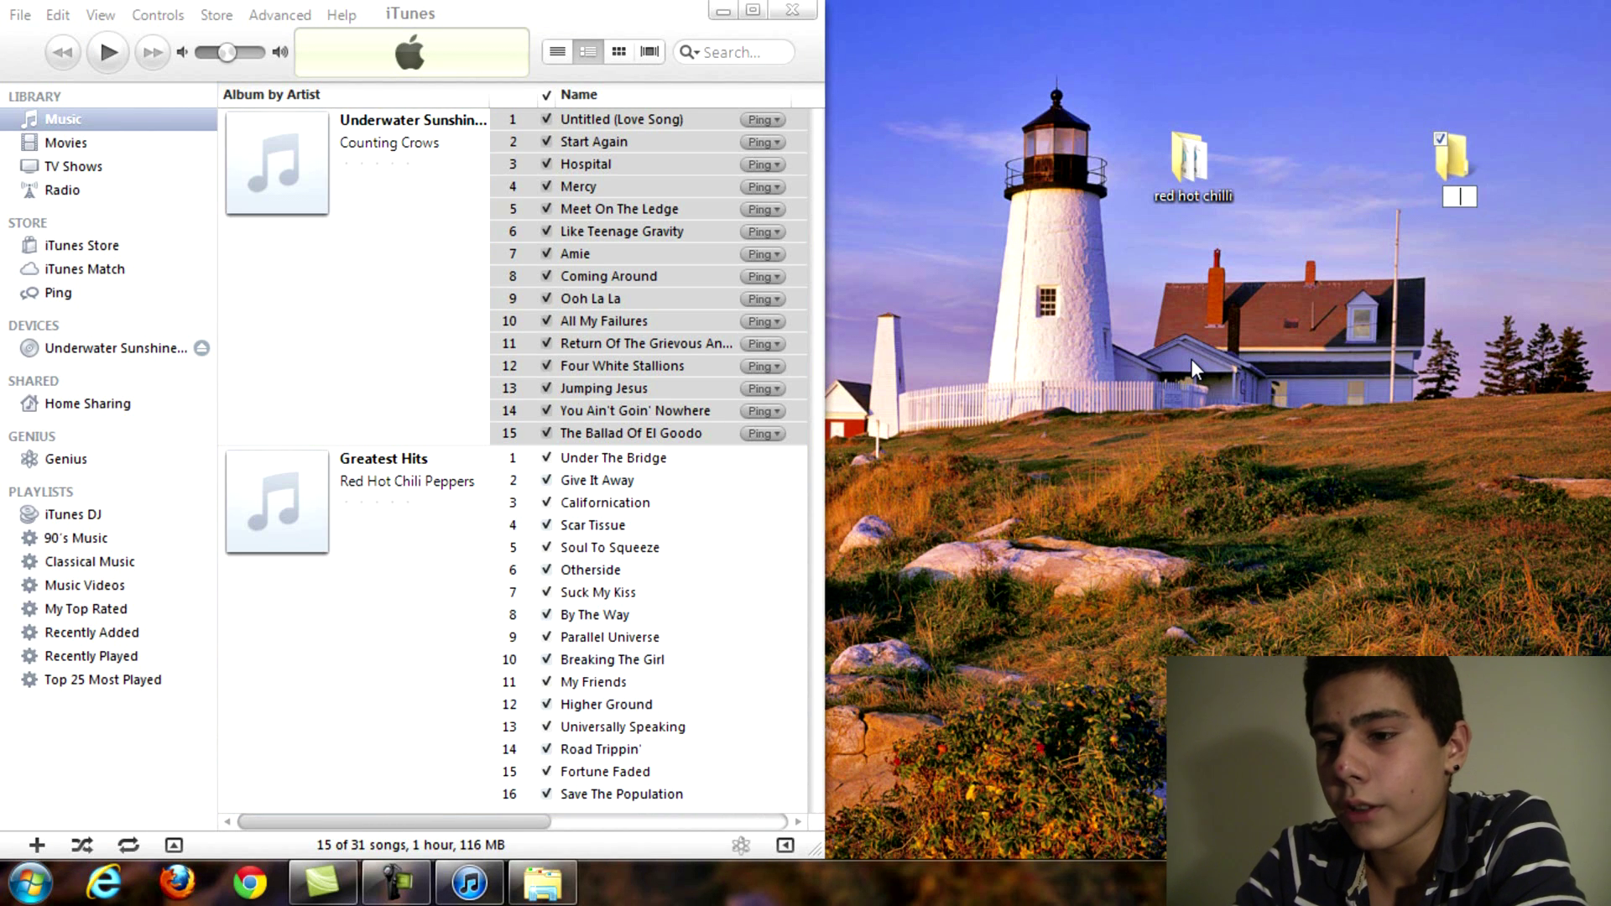
type("itunes")
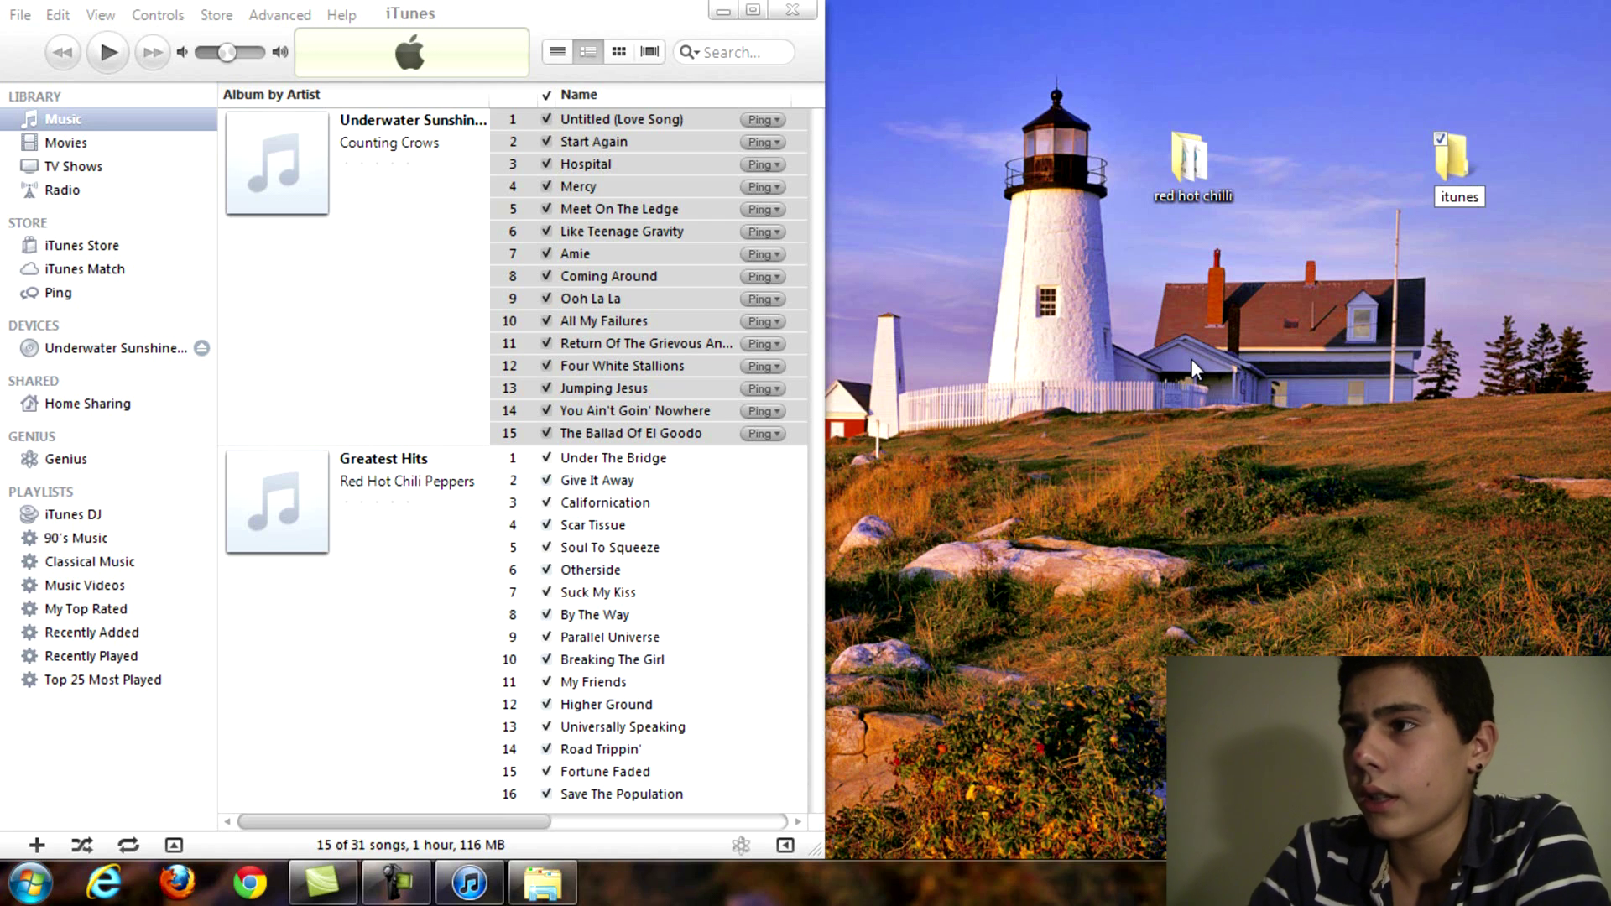
key("Return")
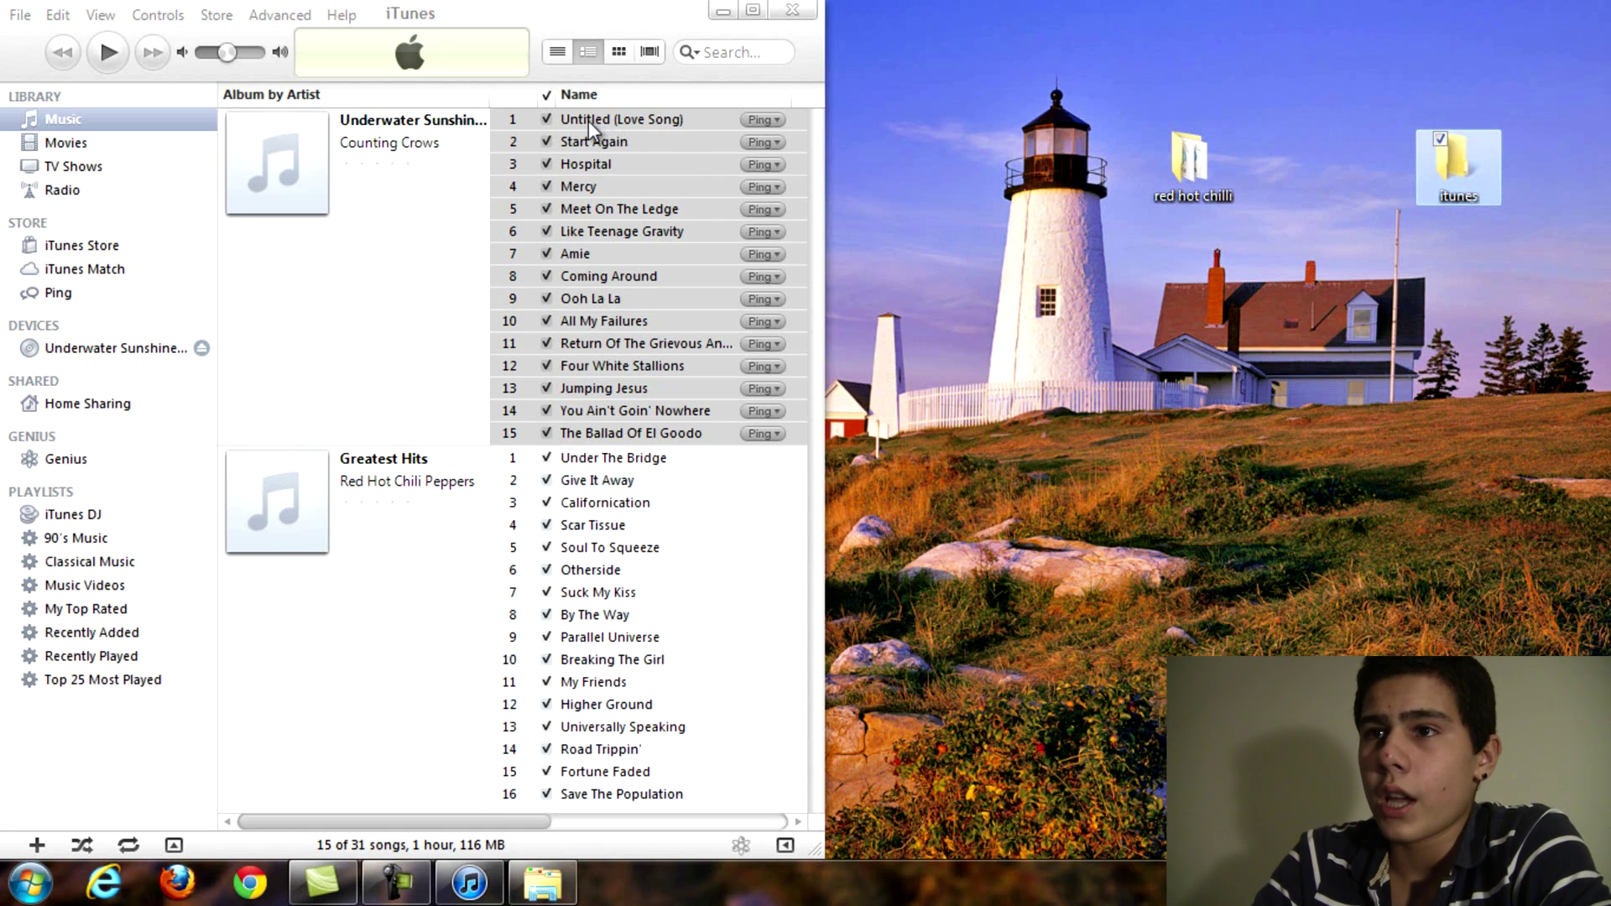
left_click_drag(581, 124, 628, 137)
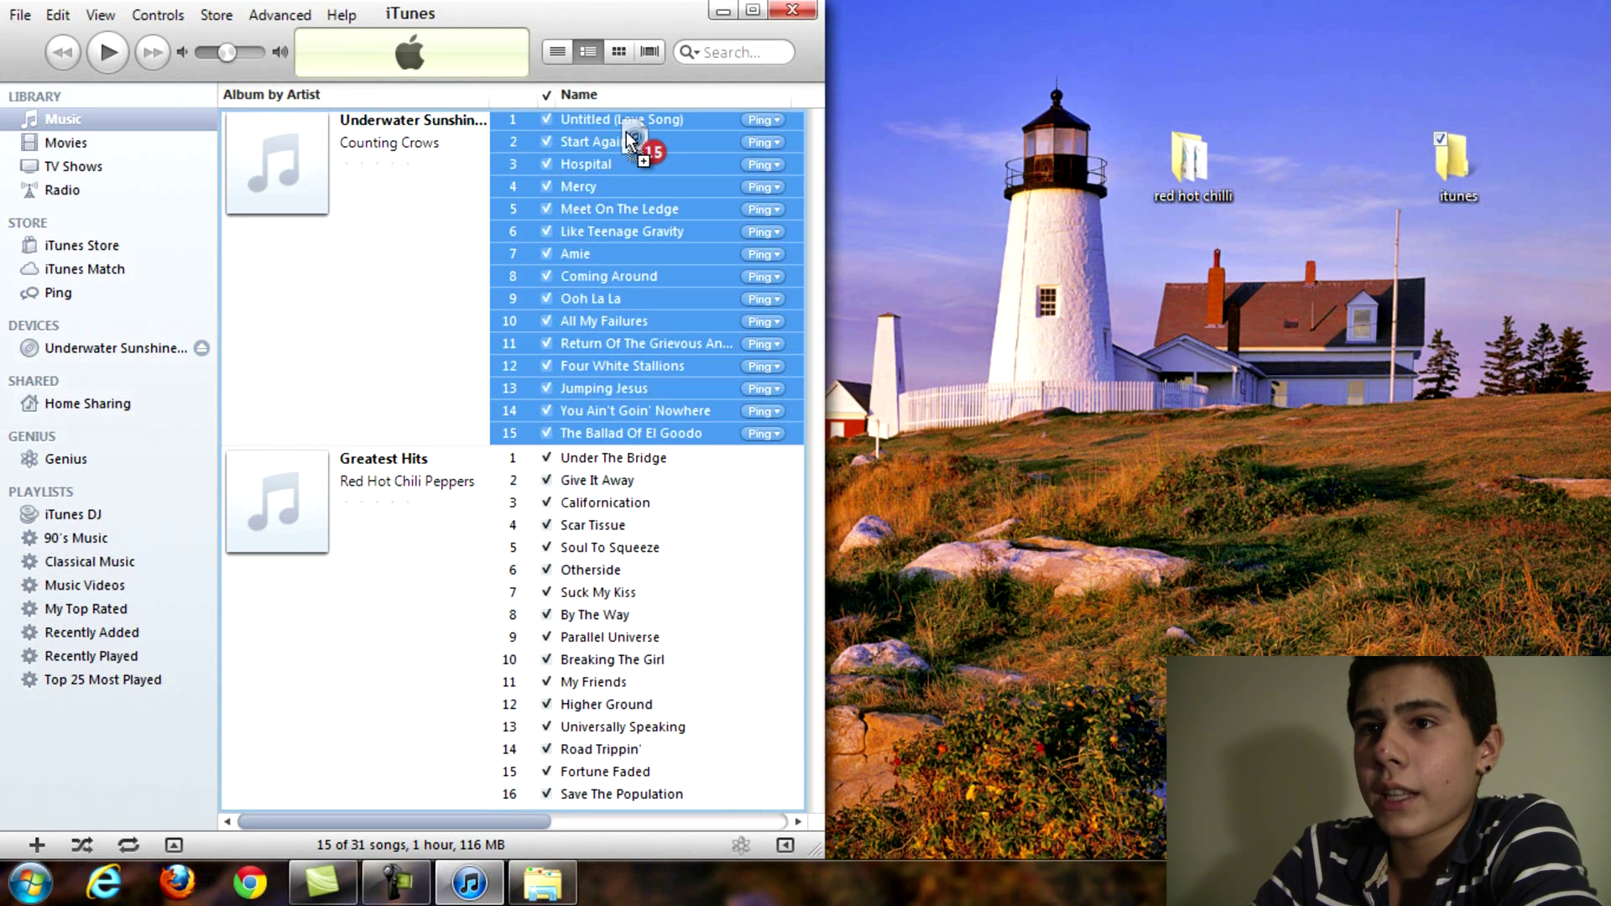
Drop the 15 Counting Crows songs (115 MB) into the desktop itunes folder, then close iTunes.
left_click_drag(628, 137, 1461, 169)
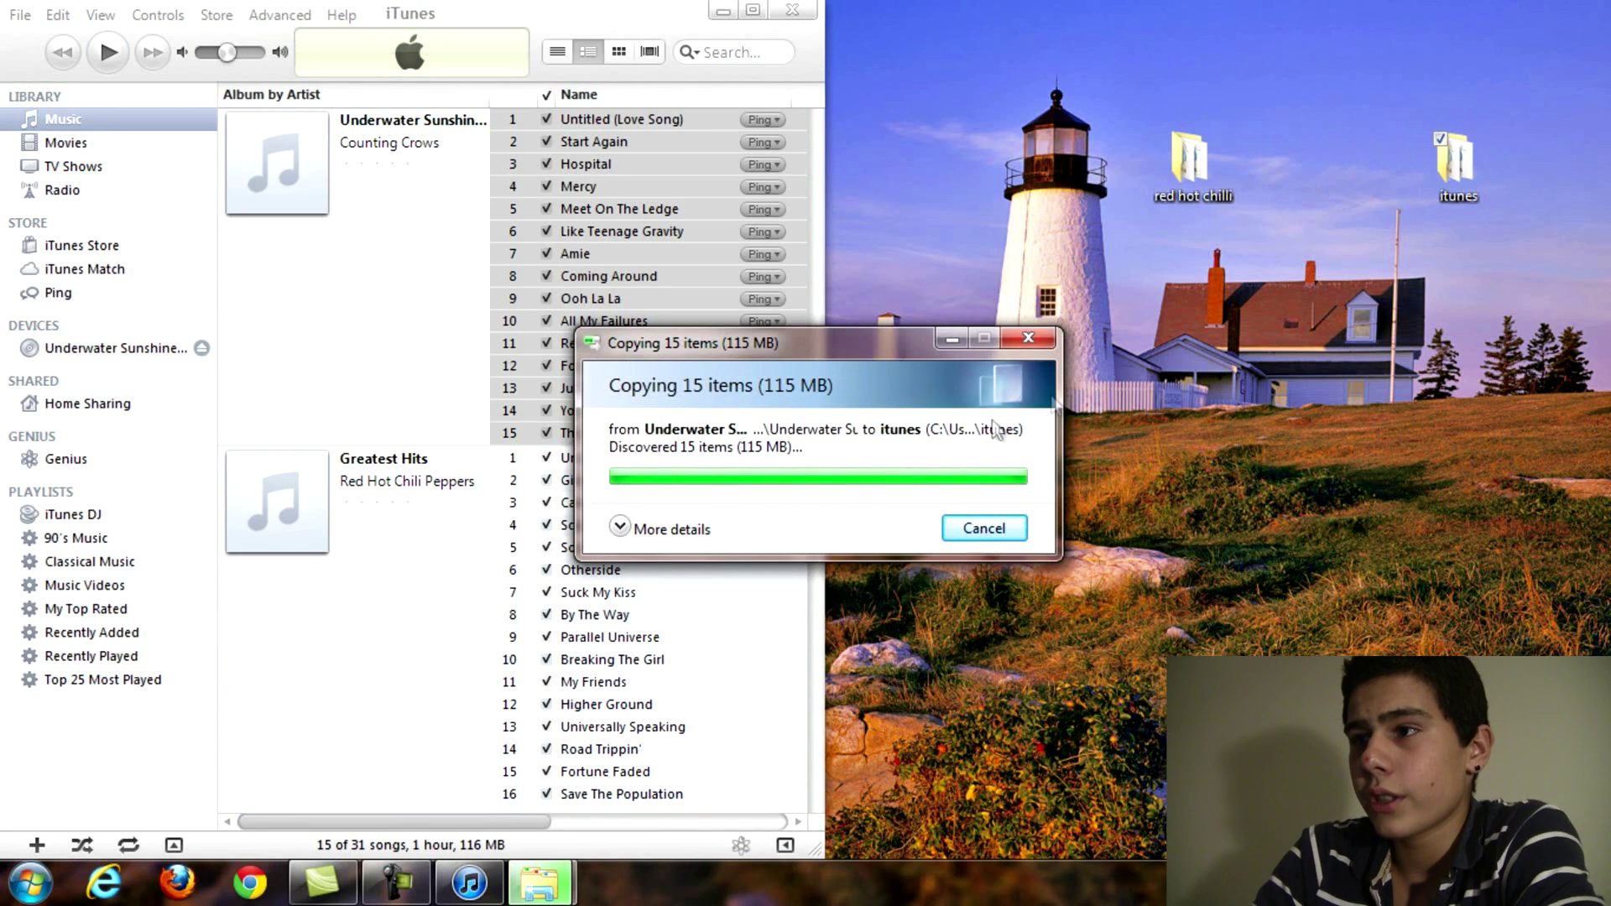
mouse_move(1435, 187)
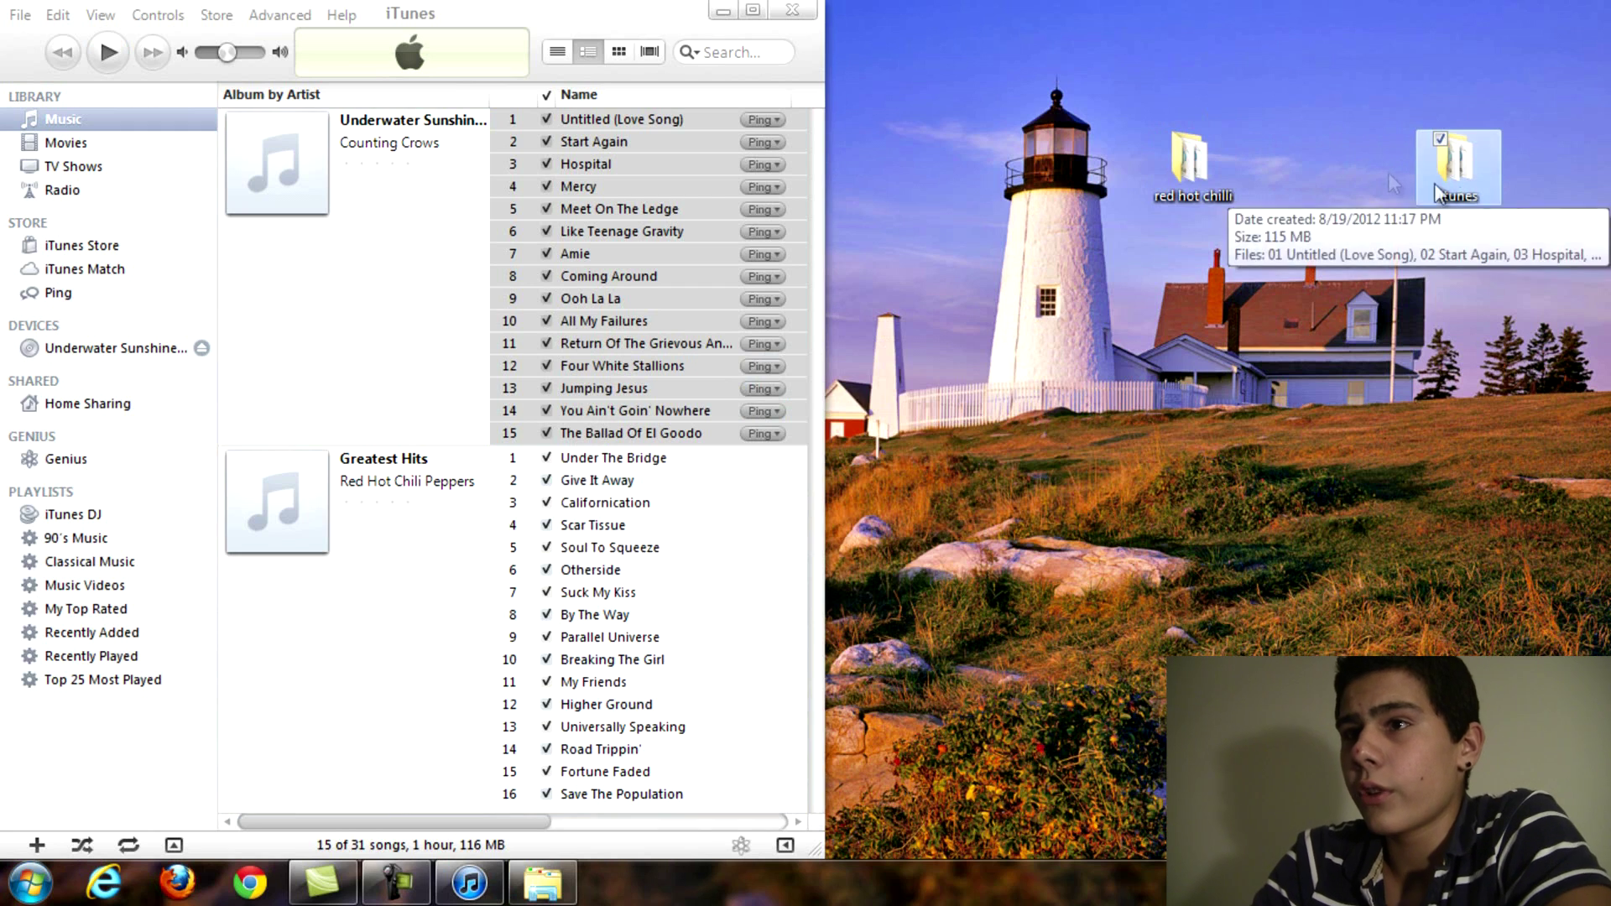
left_click(792, 10)
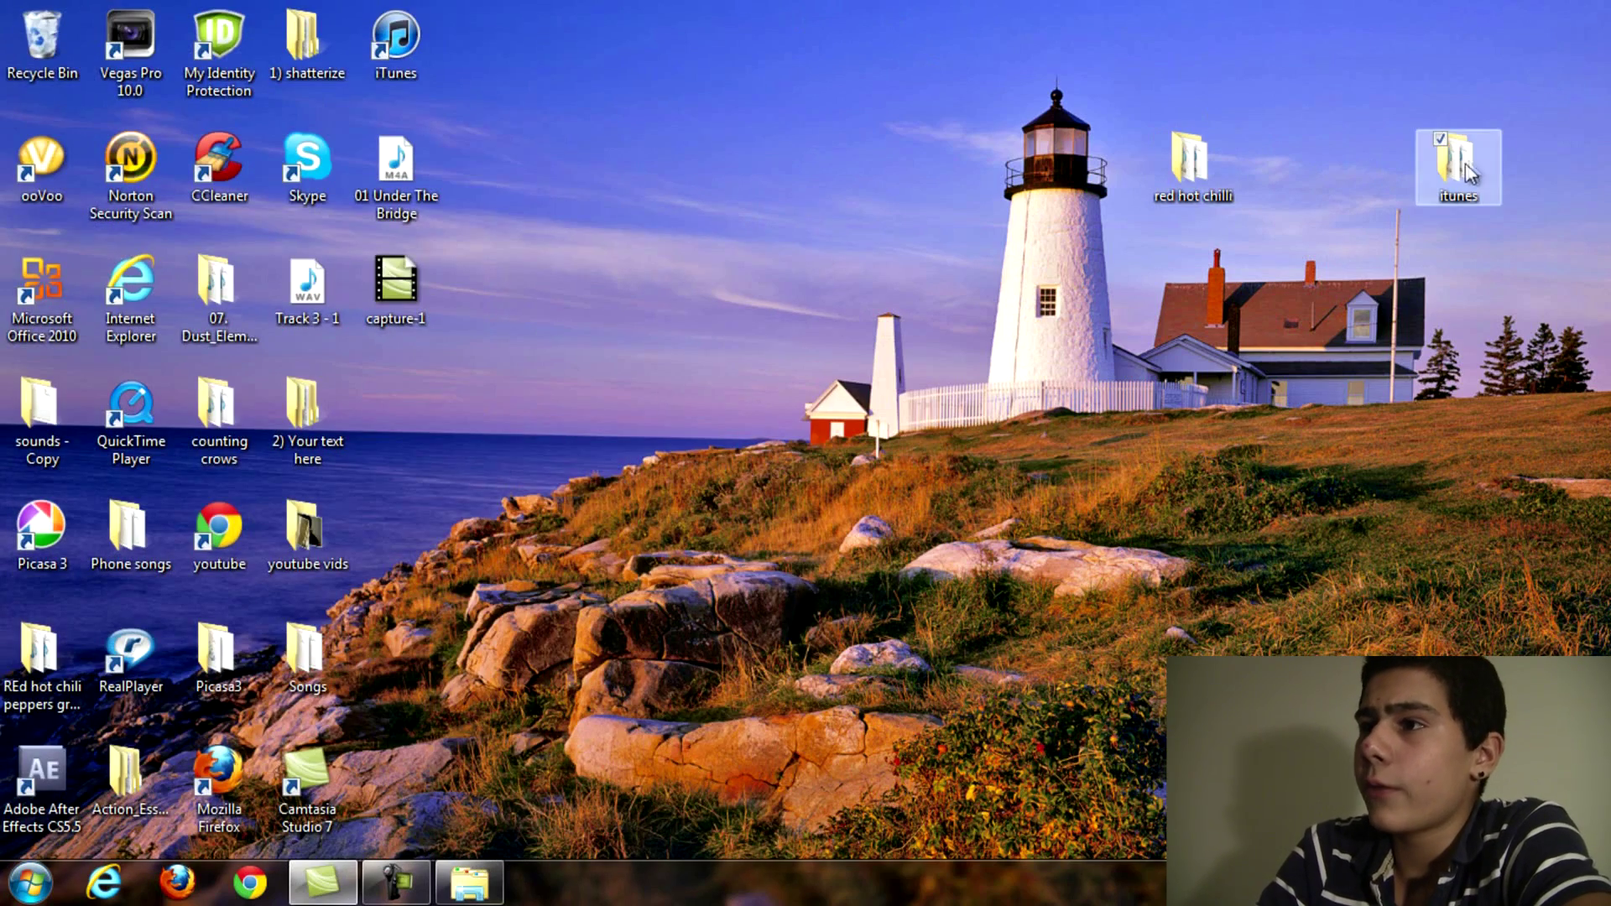
Open the desktop itunes folder, select all 15 tracks with Ctrl+A, and move its window right.
double_click(1456, 163)
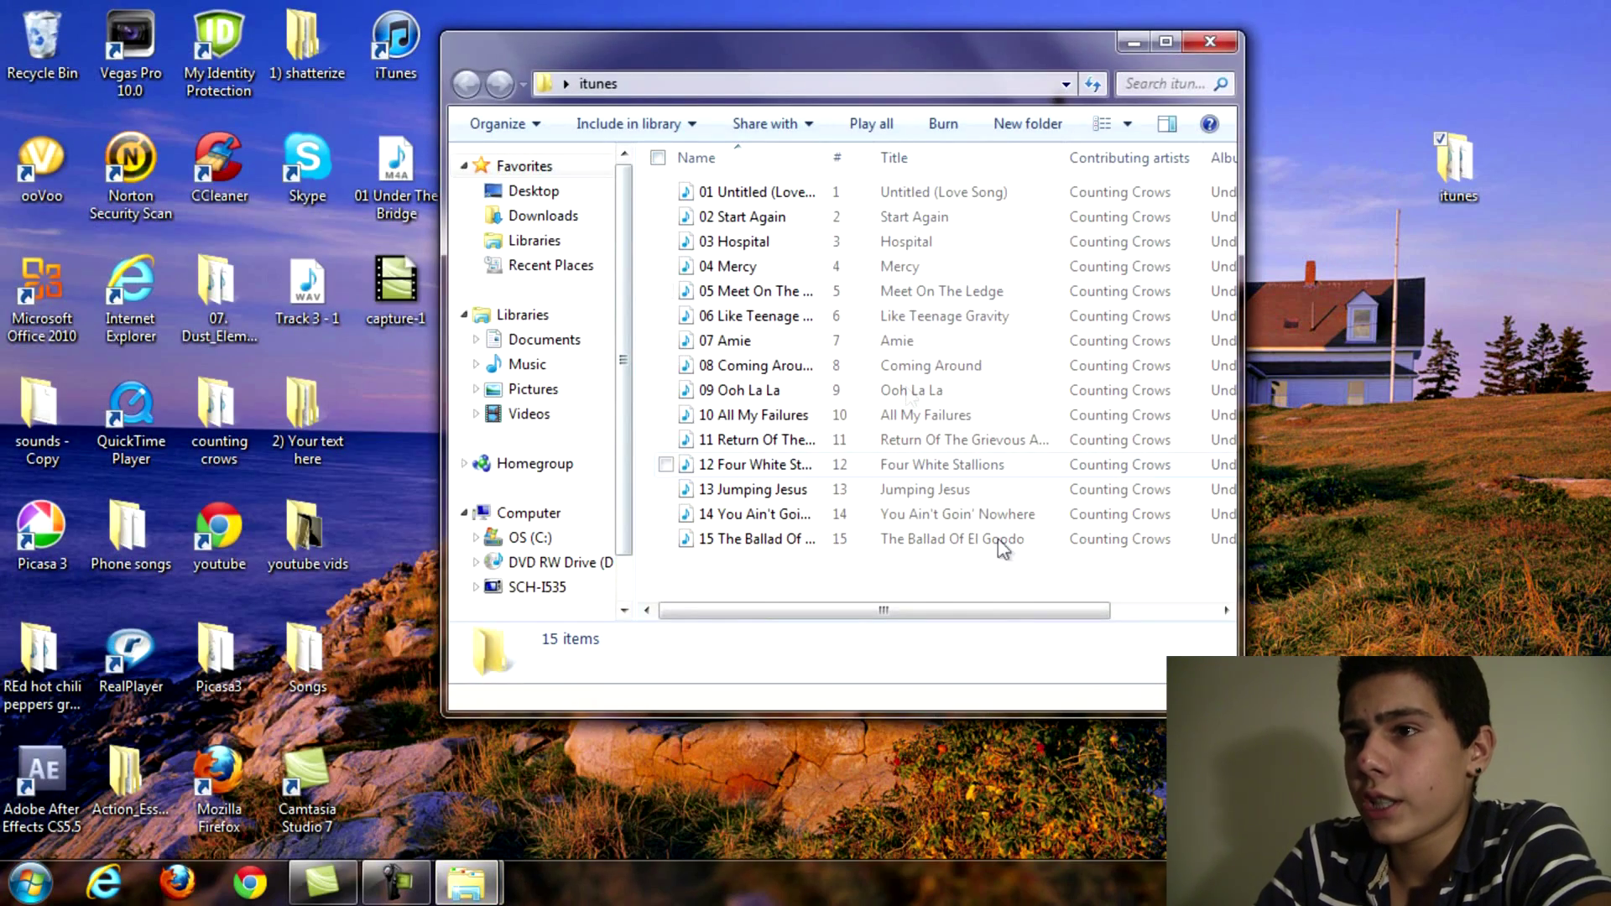
left_click(718, 195)
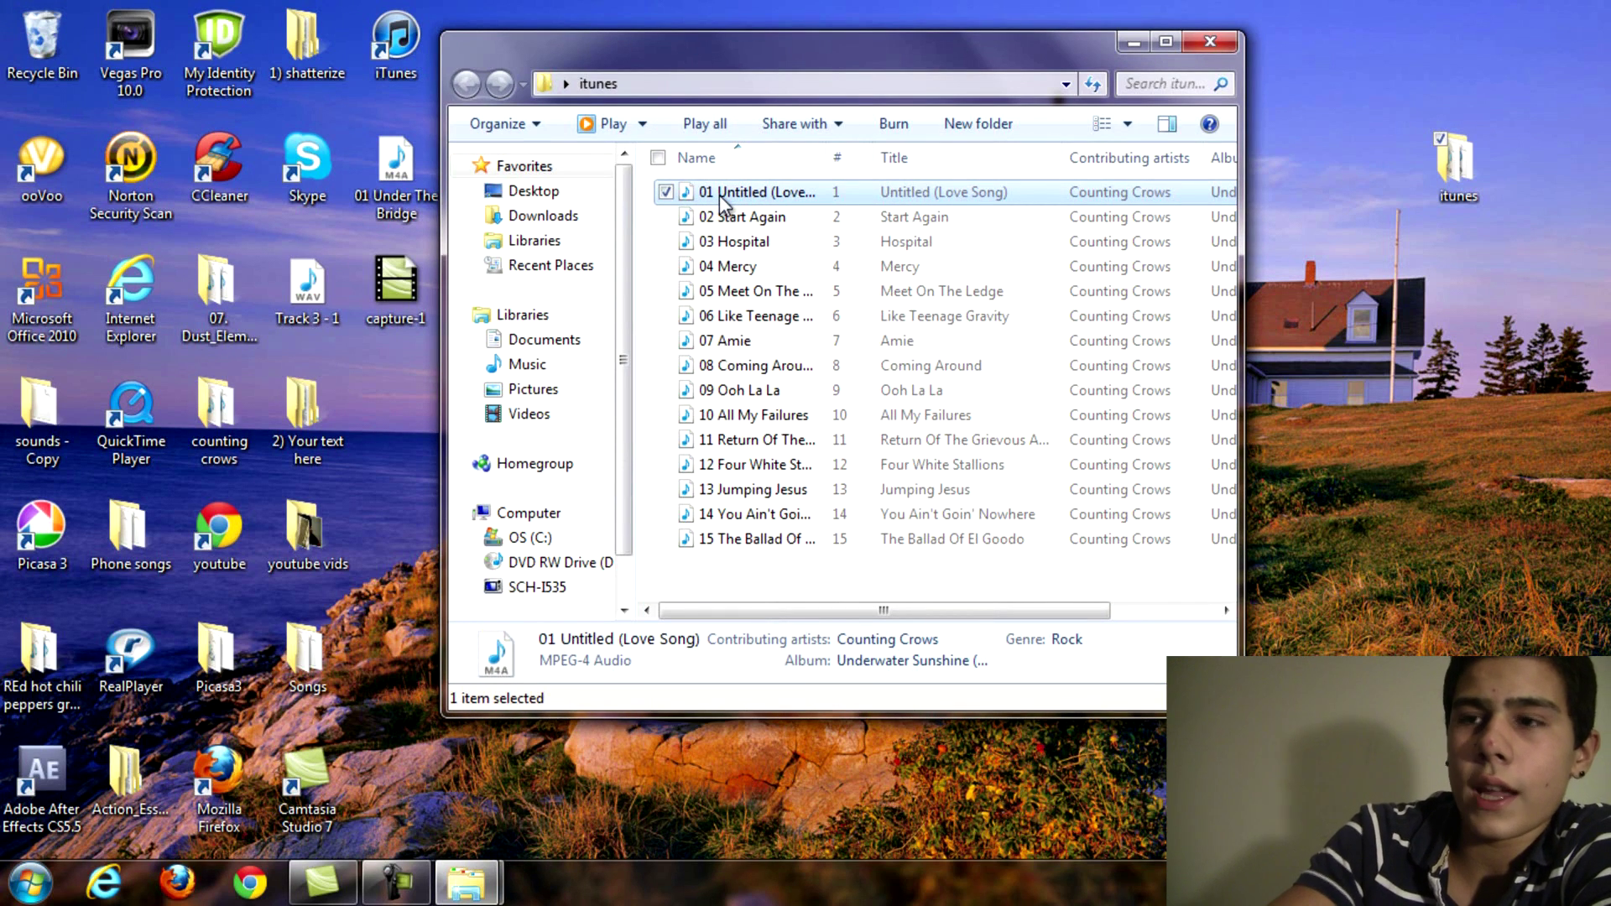
key("ctrl+a")
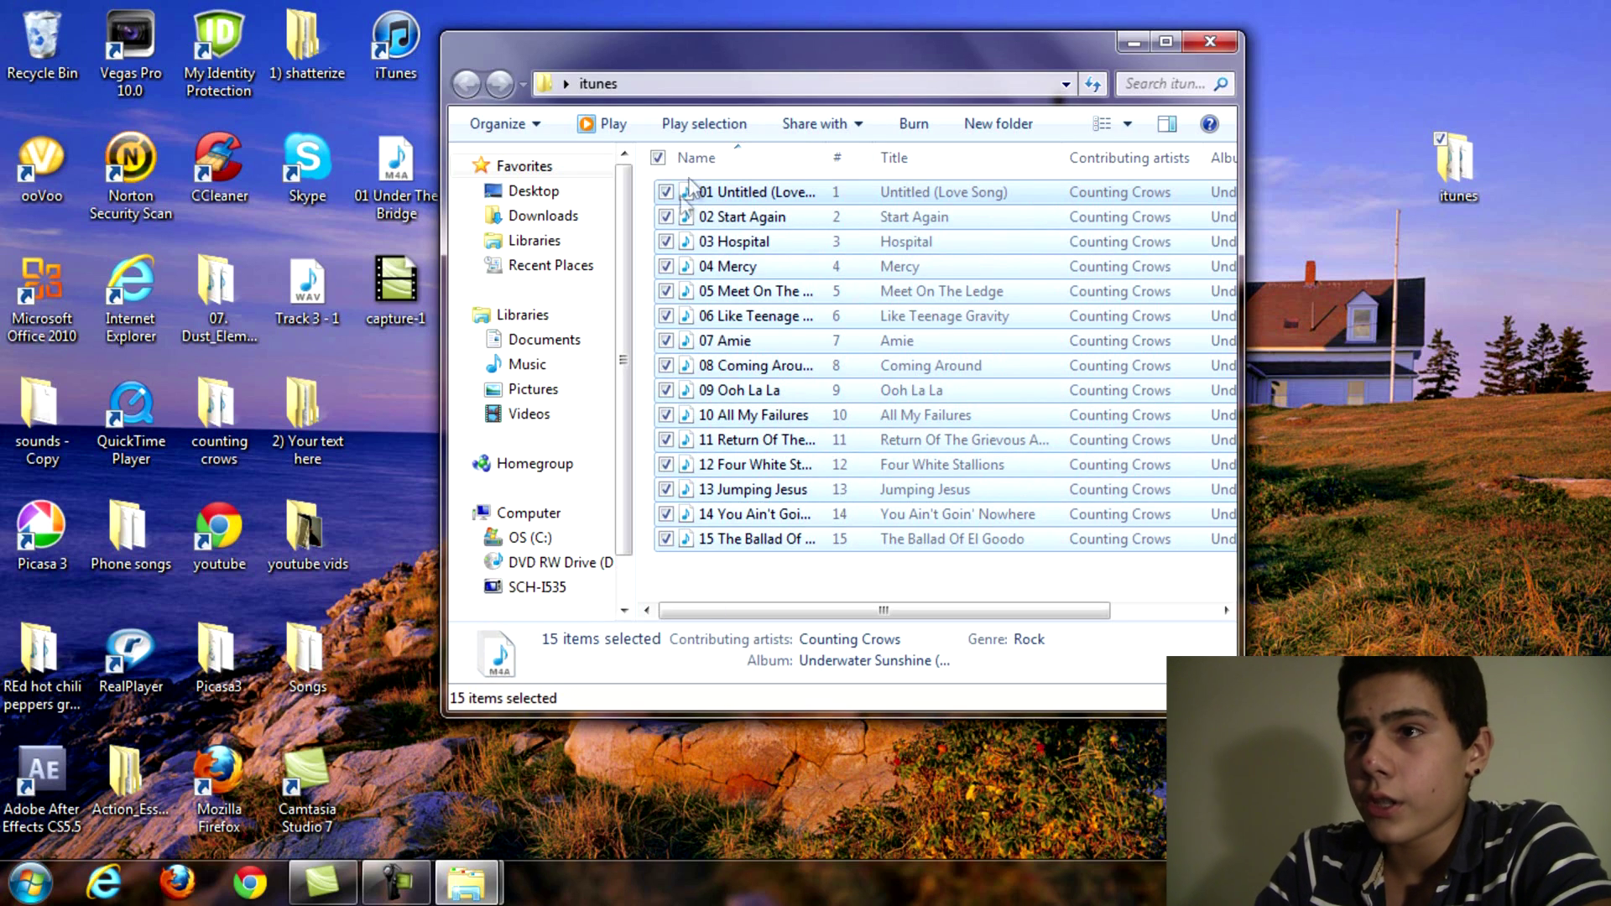
left_click_drag(716, 68, 1610, 143)
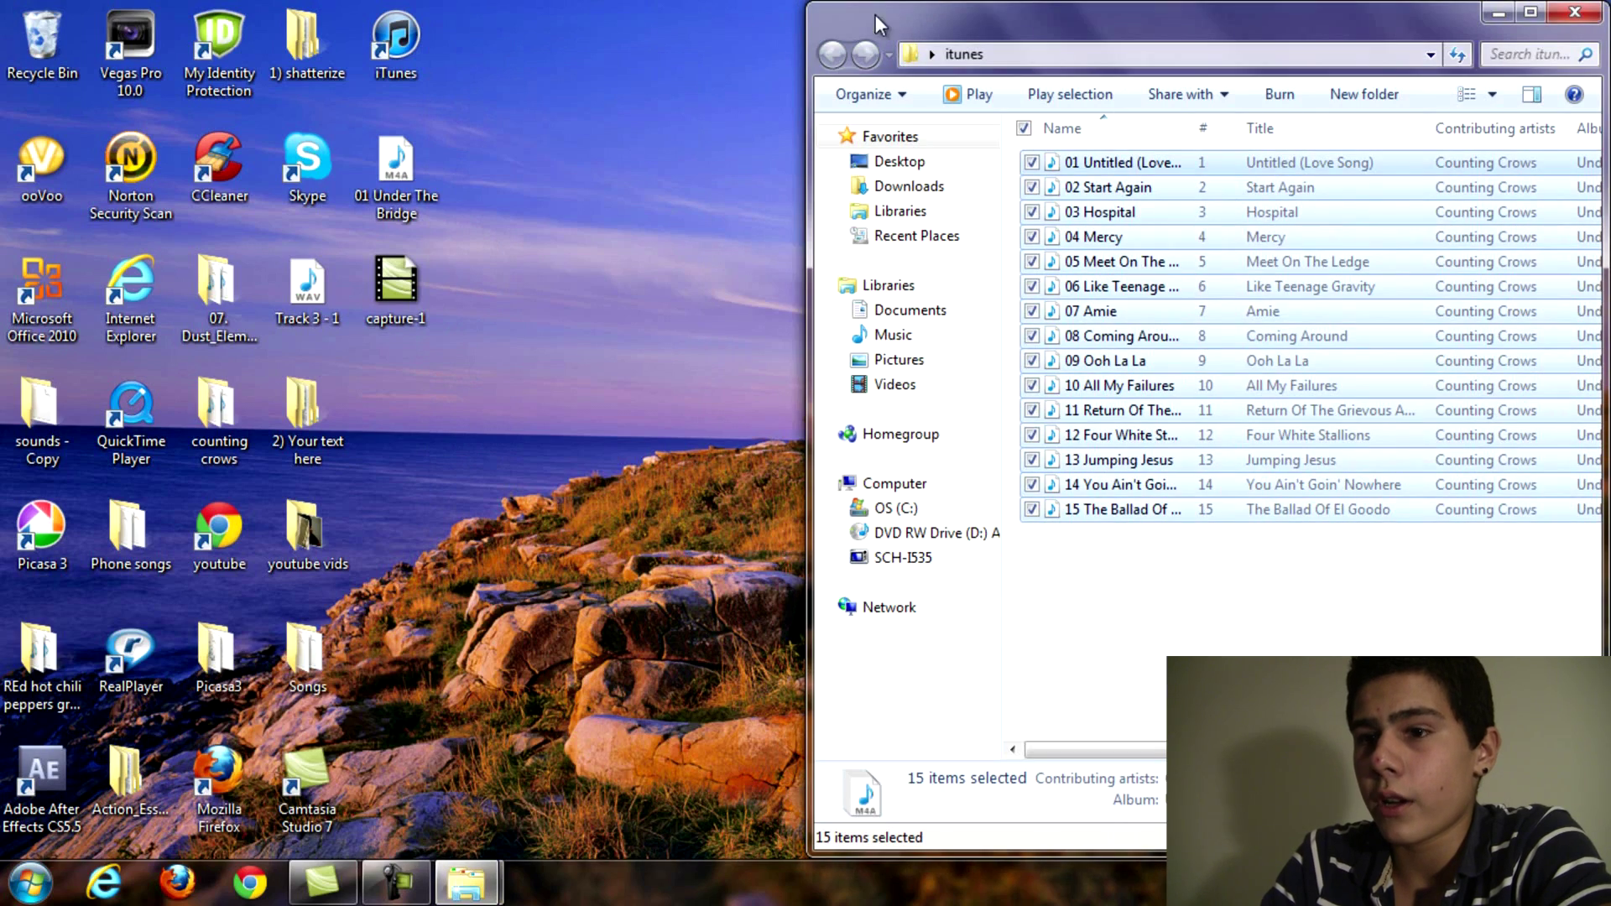
Snap the phone window left, open its Music folder, and drag the 15 tracks into it.
mouse_move(470, 891)
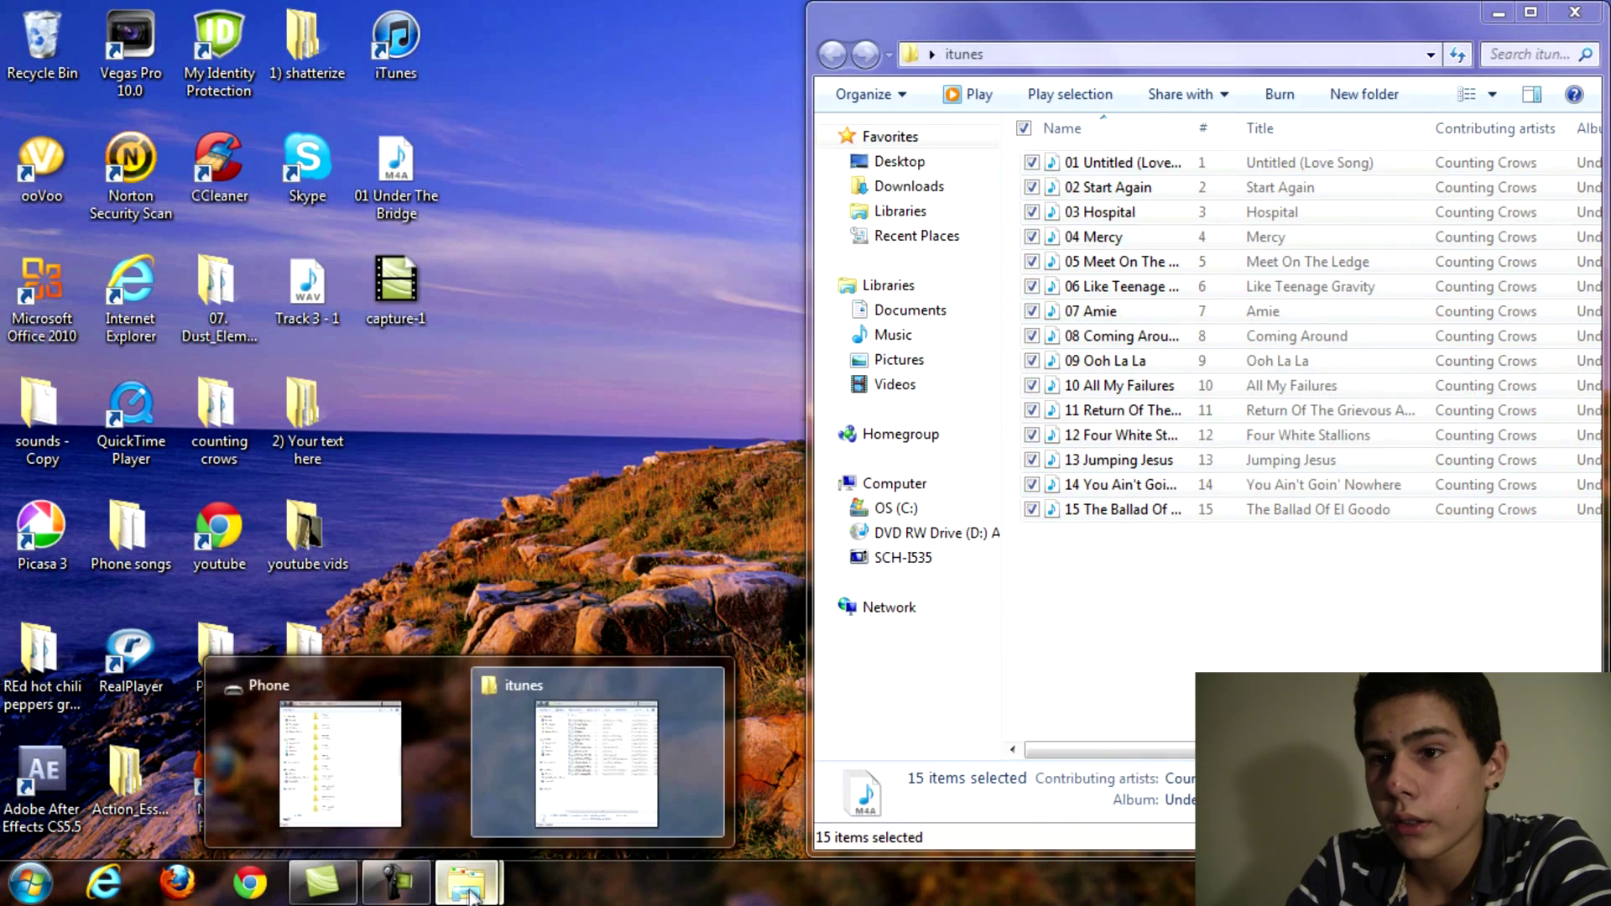
left_click(354, 744)
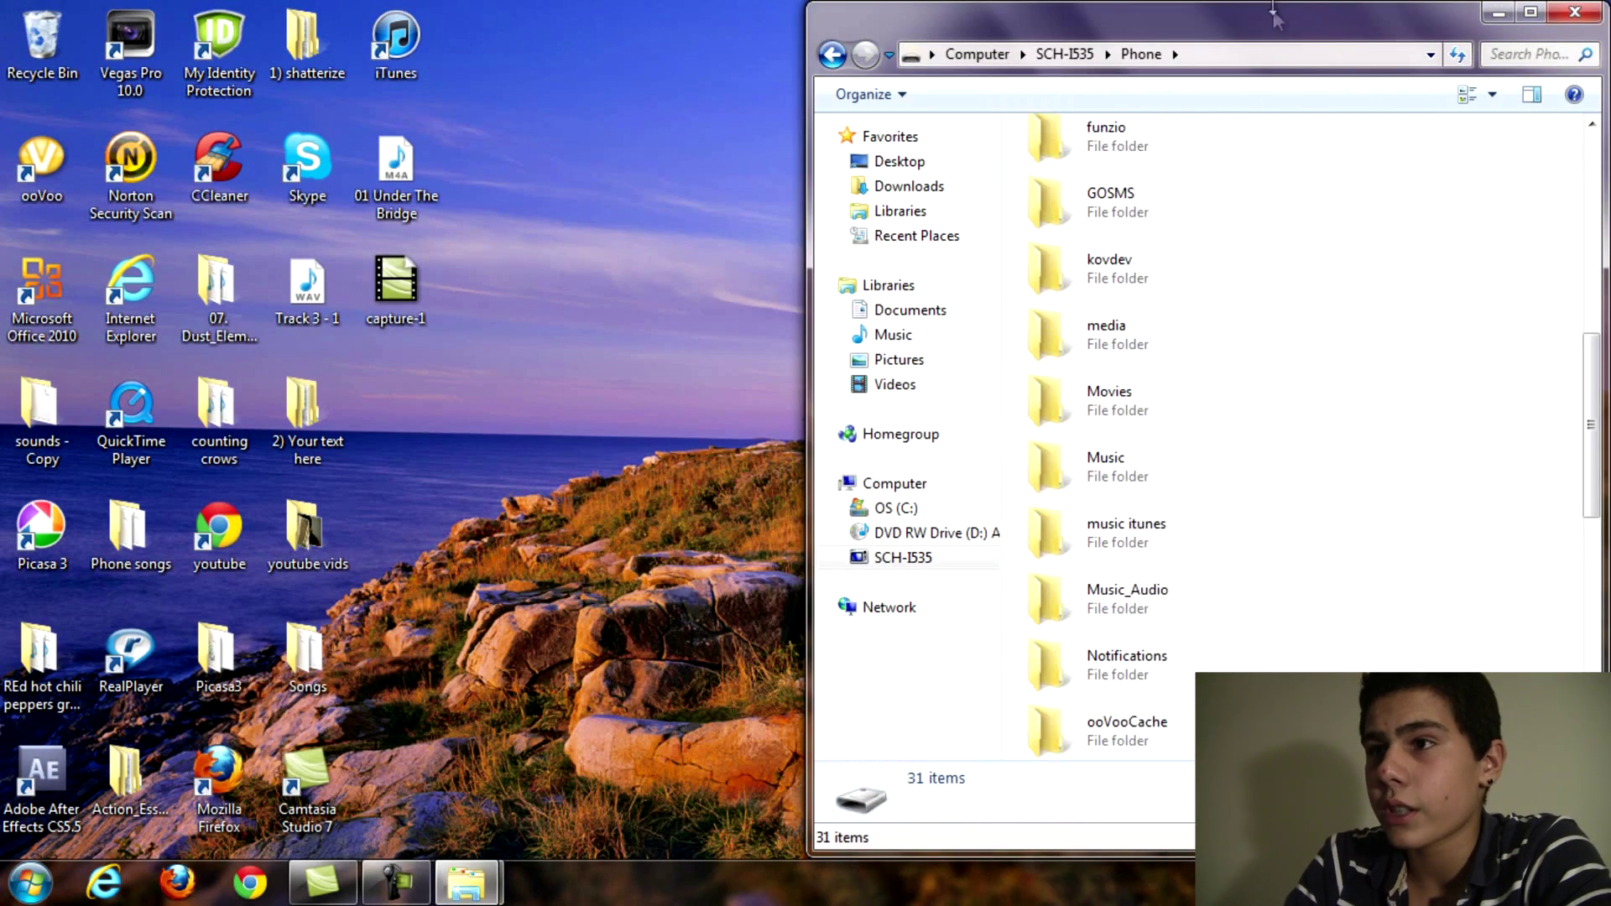
left_click_drag(1273, 15, 2, 127)
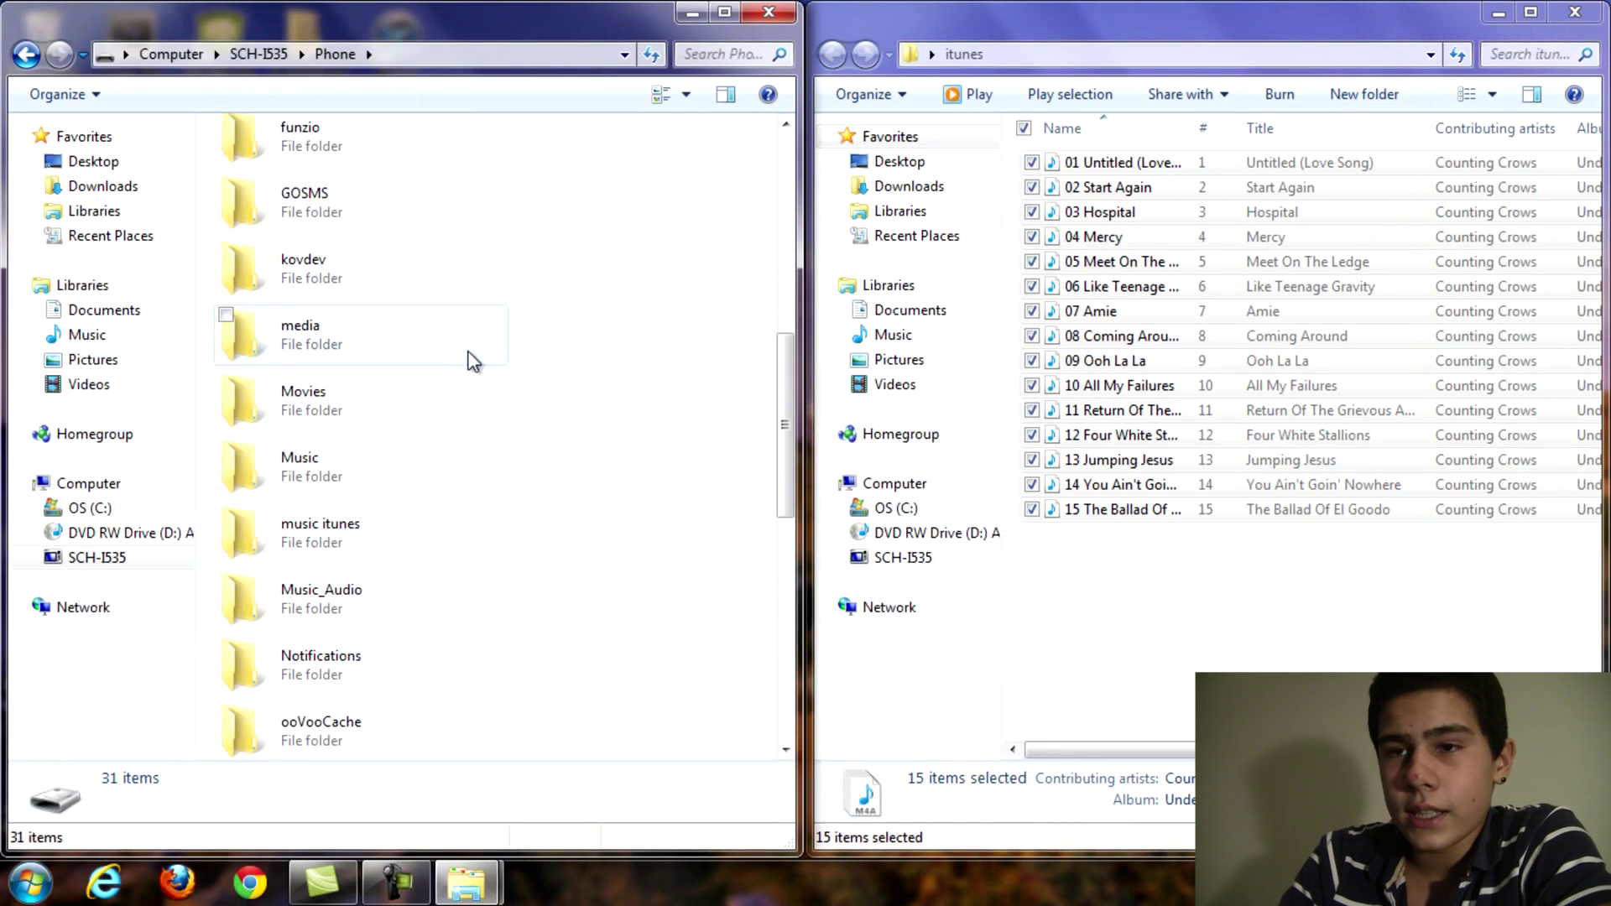
double_click(308, 472)
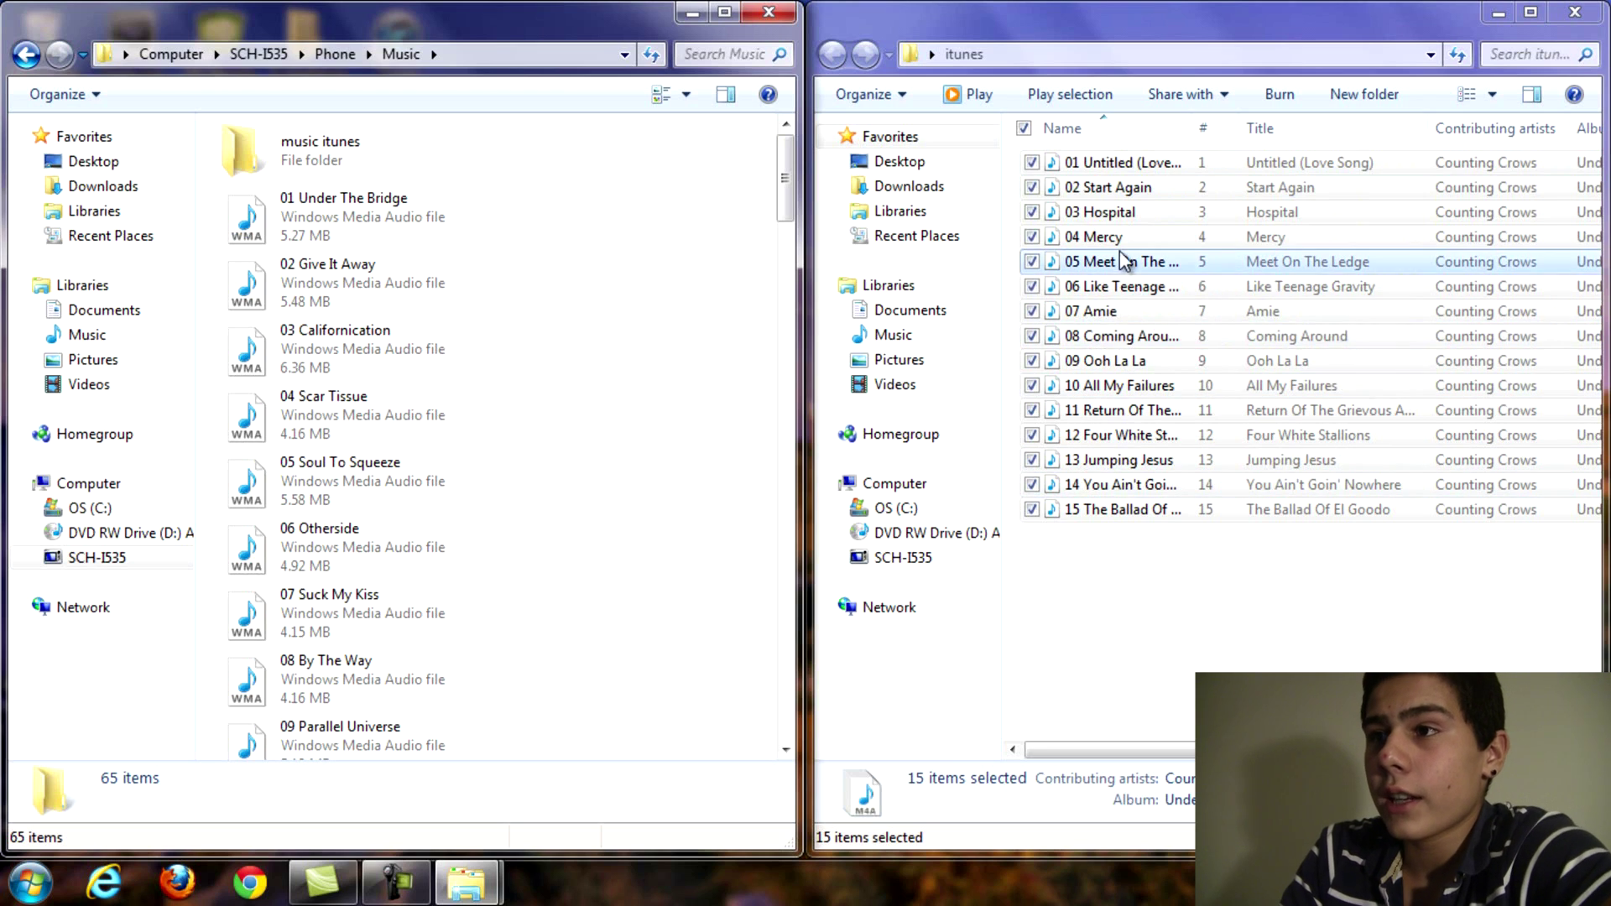
left_click_drag(1110, 163, 699, 457)
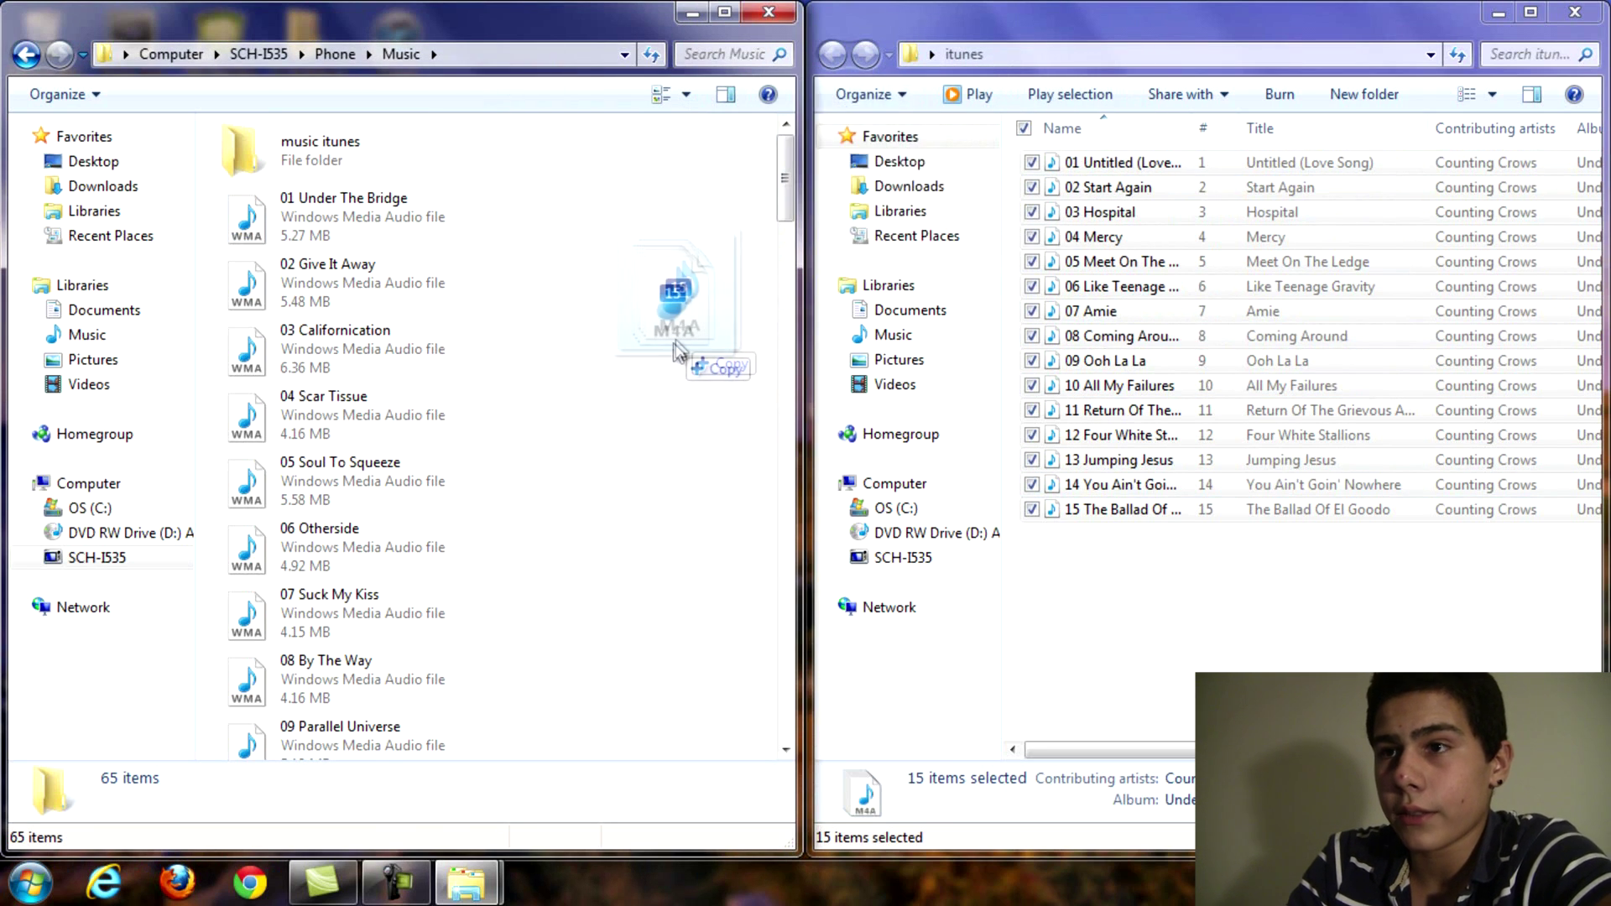
left_click_drag(678, 351, 658, 275)
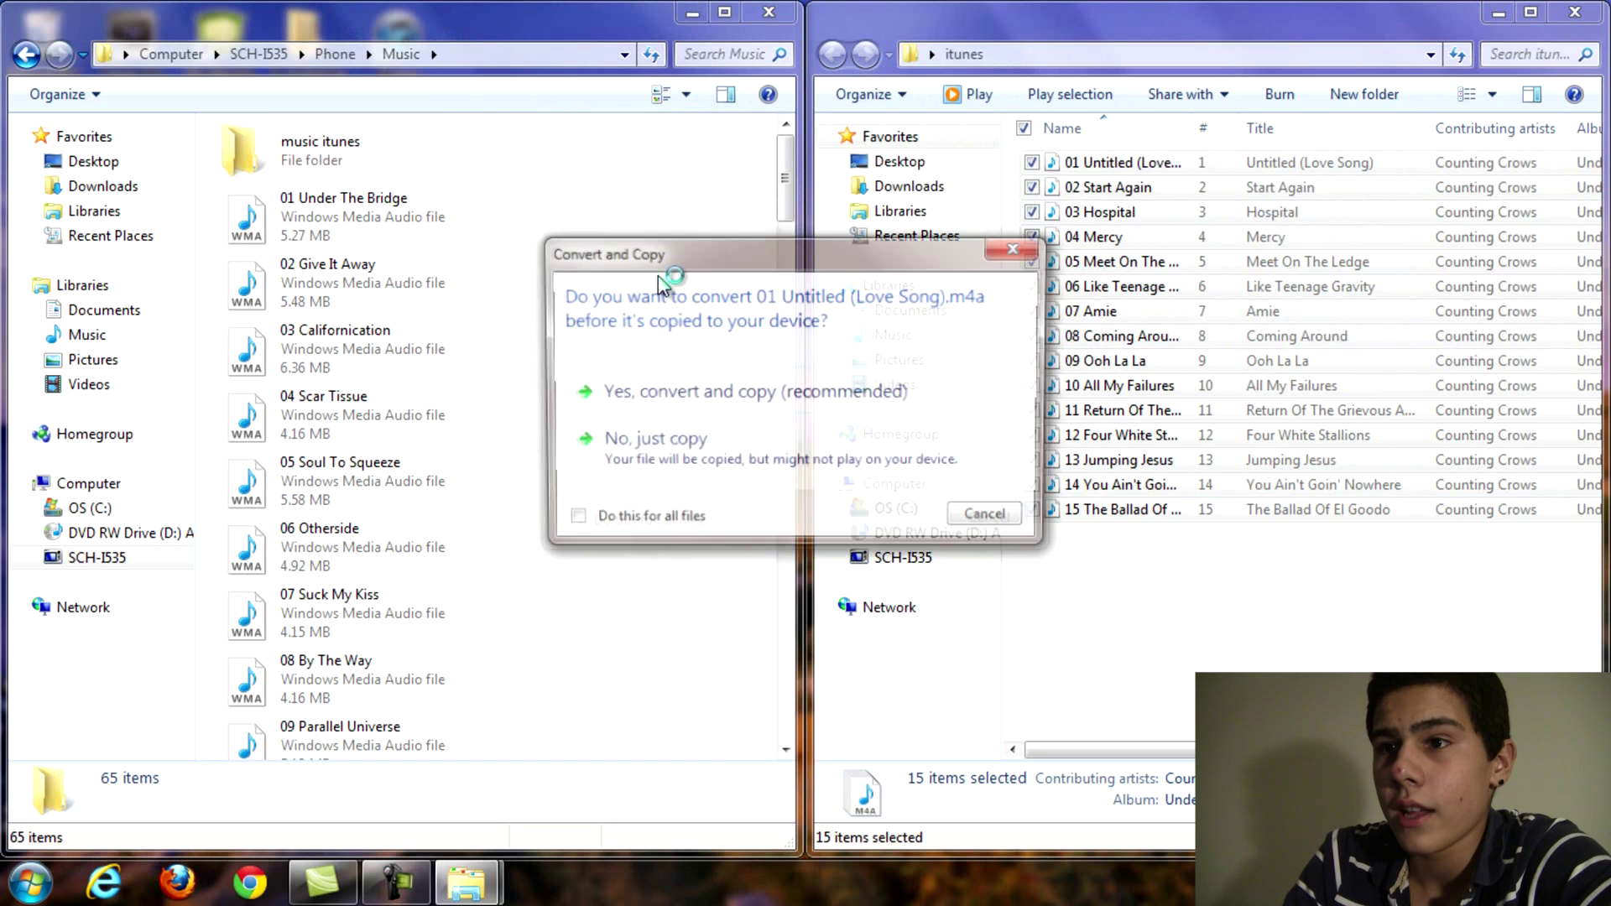
Choose 'Yes, convert and copy (recommended)' with 'Do this for all files' ticked.
left_click(572, 522)
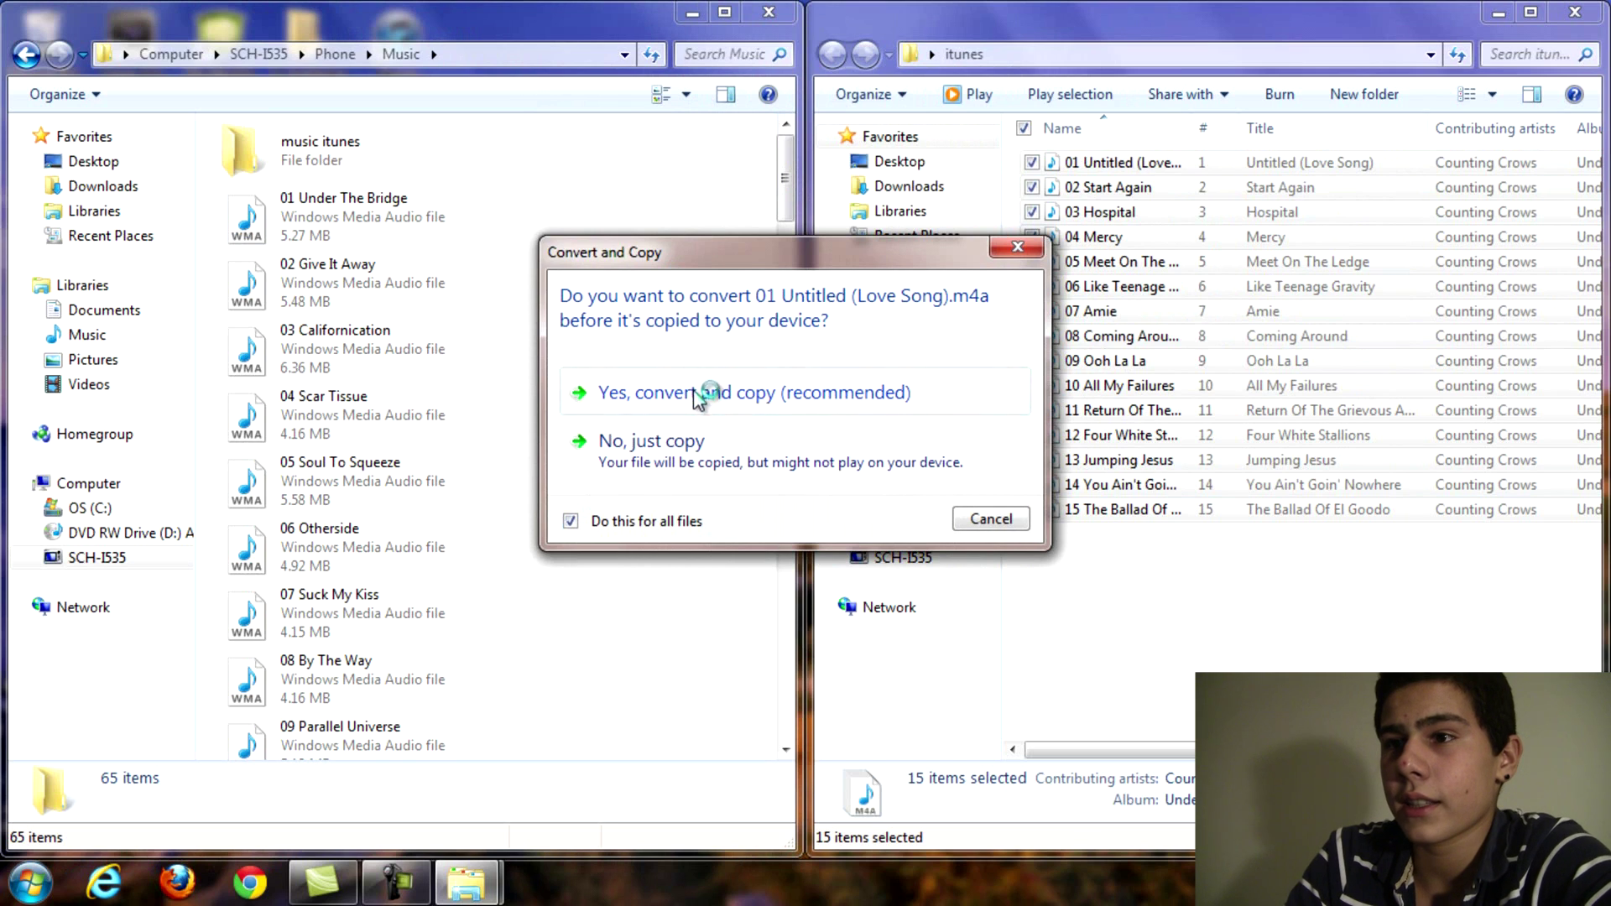
left_click(768, 404)
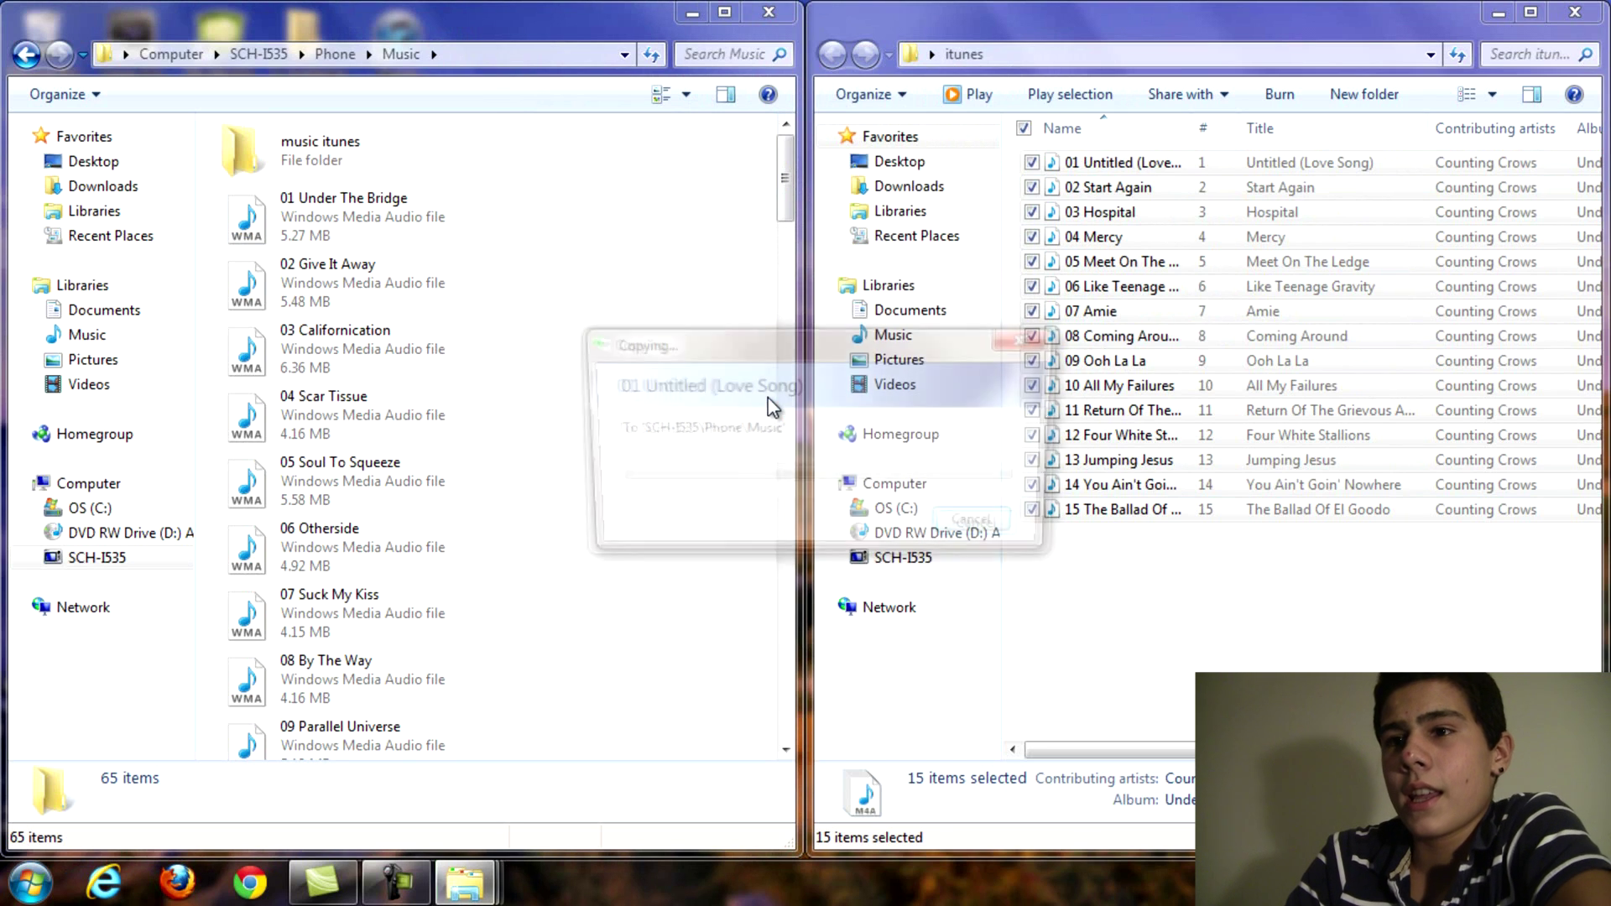